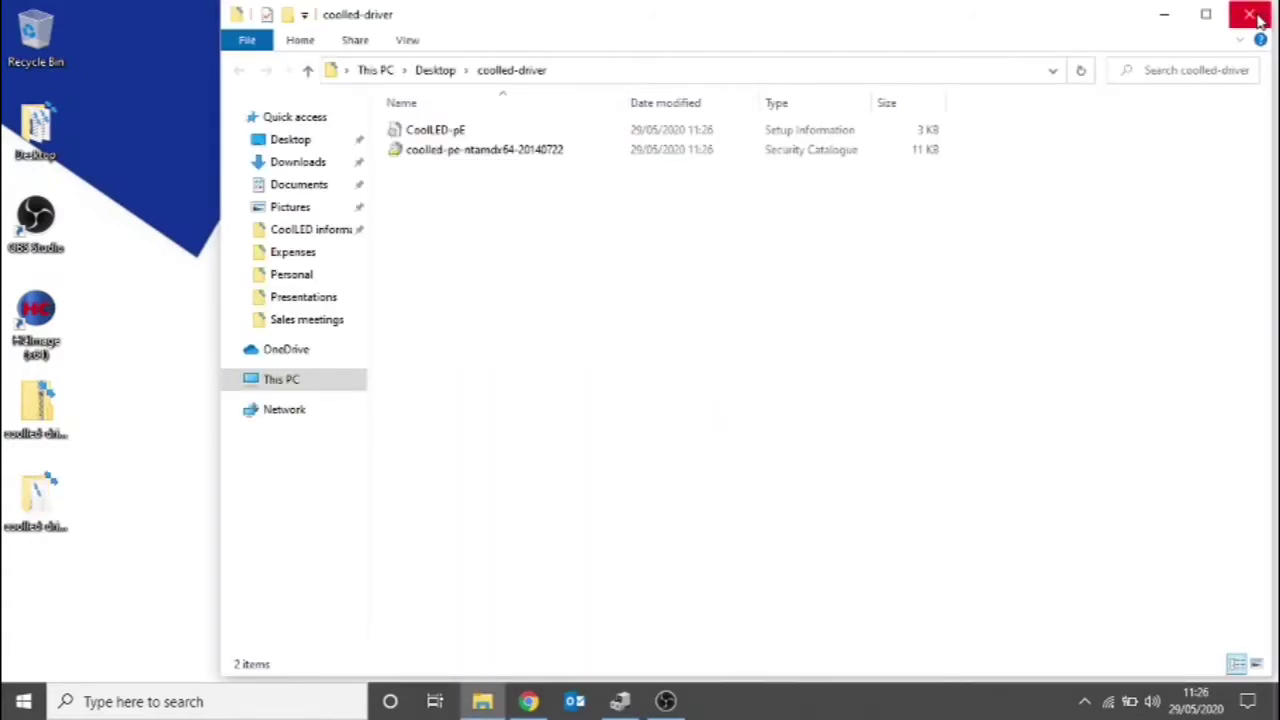
- Close the driver folder and check the CoolLED virtual serial ports under Ports (COM & LPT) in Device Manager
click(1249, 14)
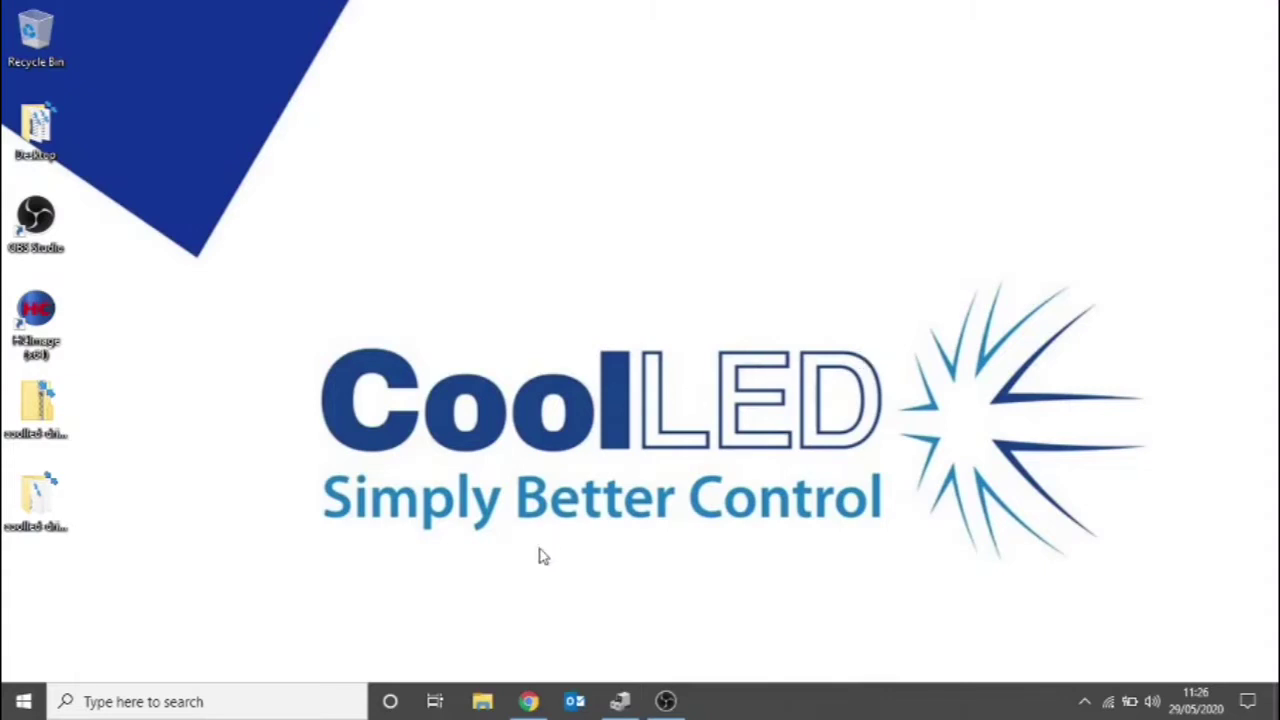
click(612, 704)
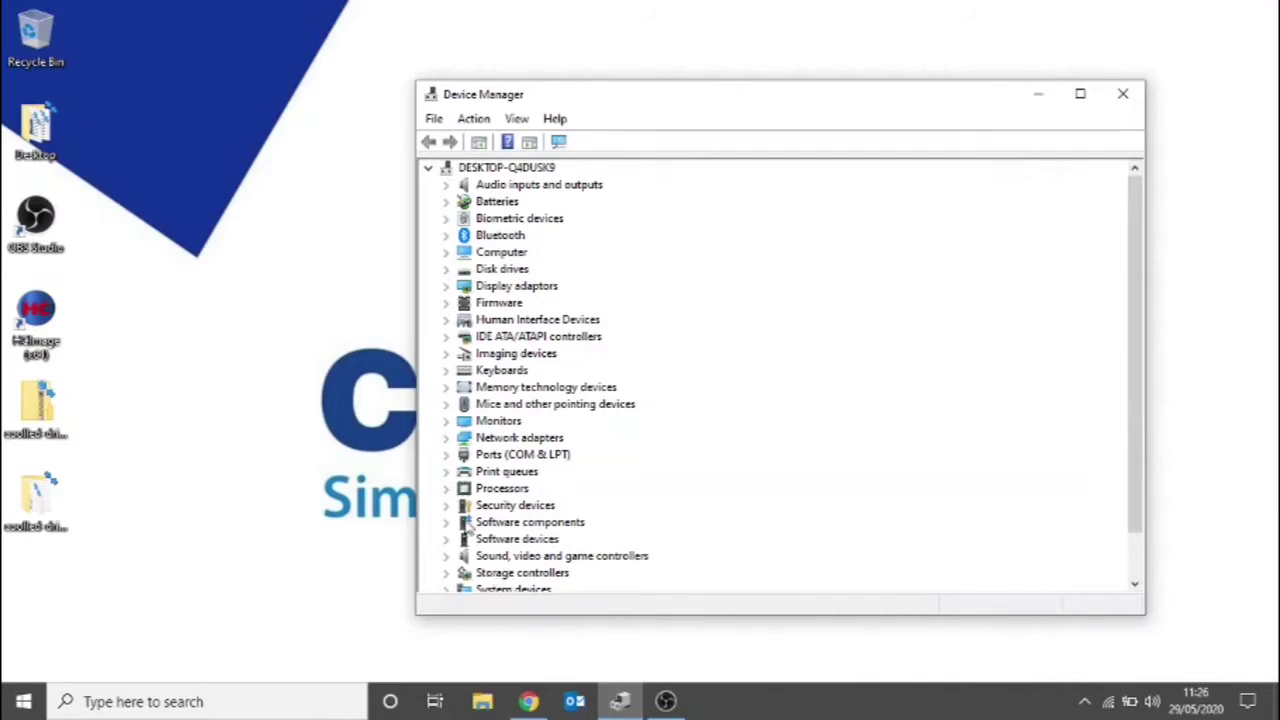
click(448, 456)
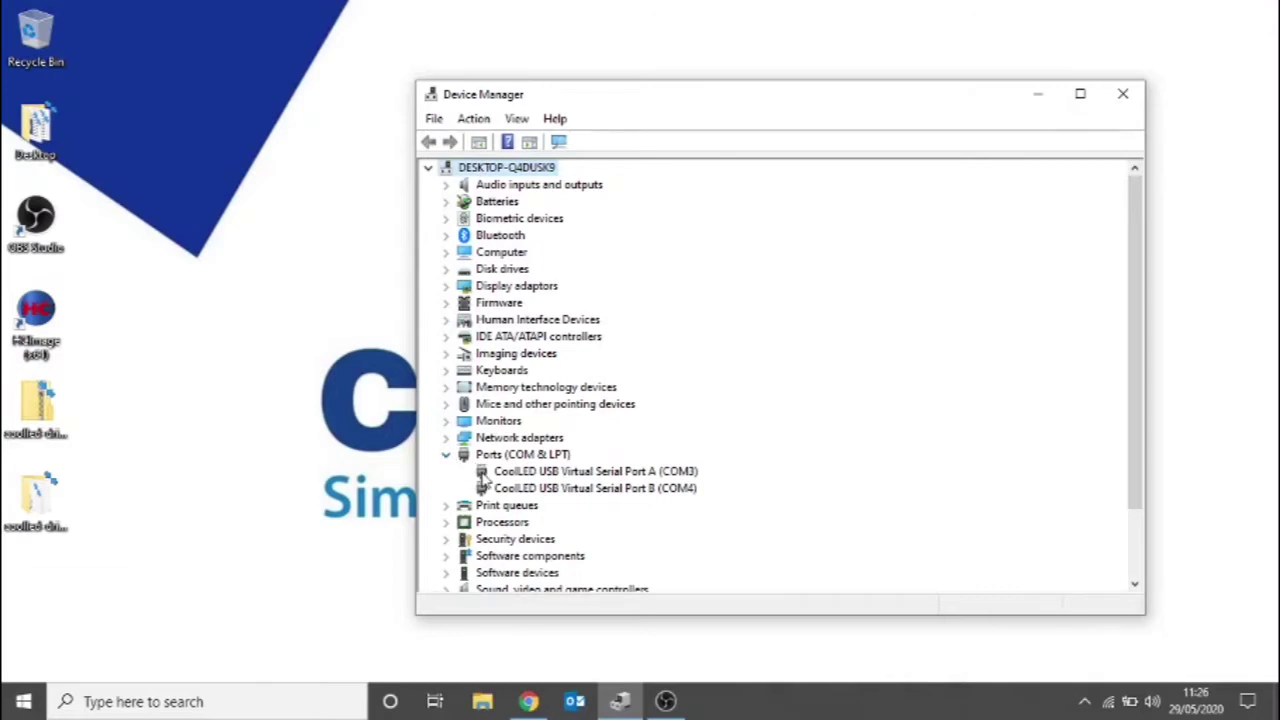
right_click(520, 472)
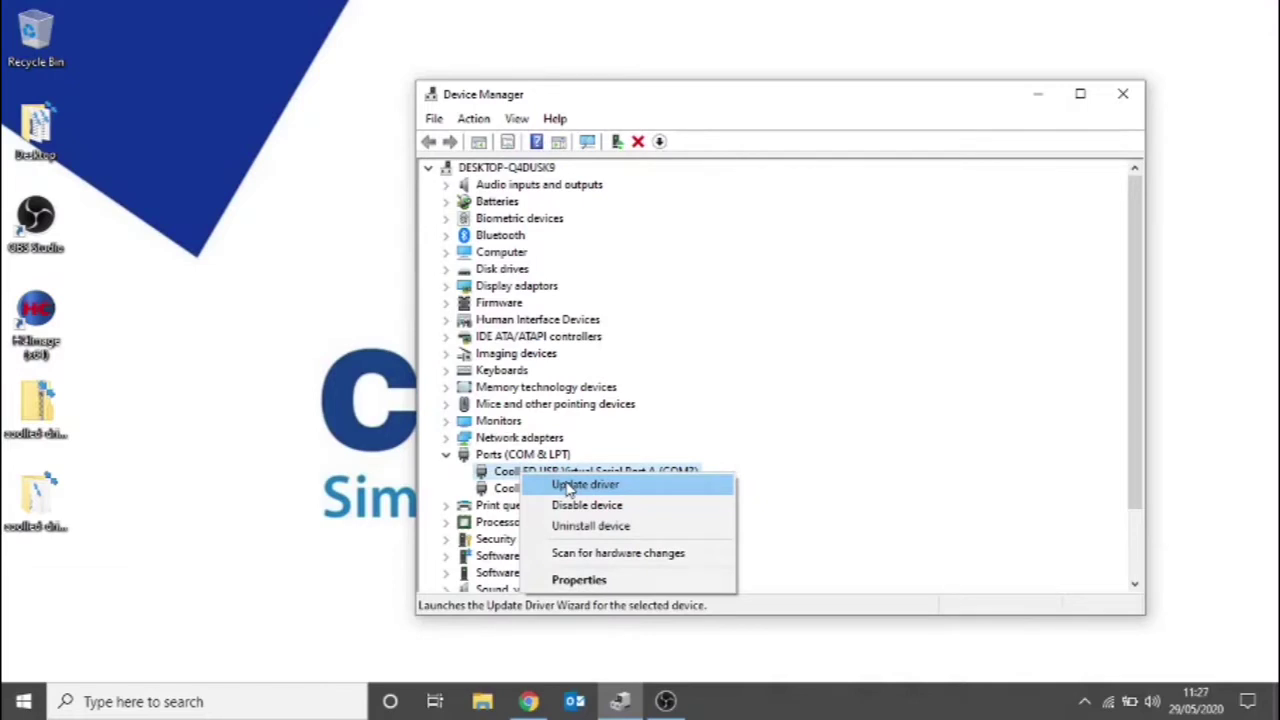
click(503, 490)
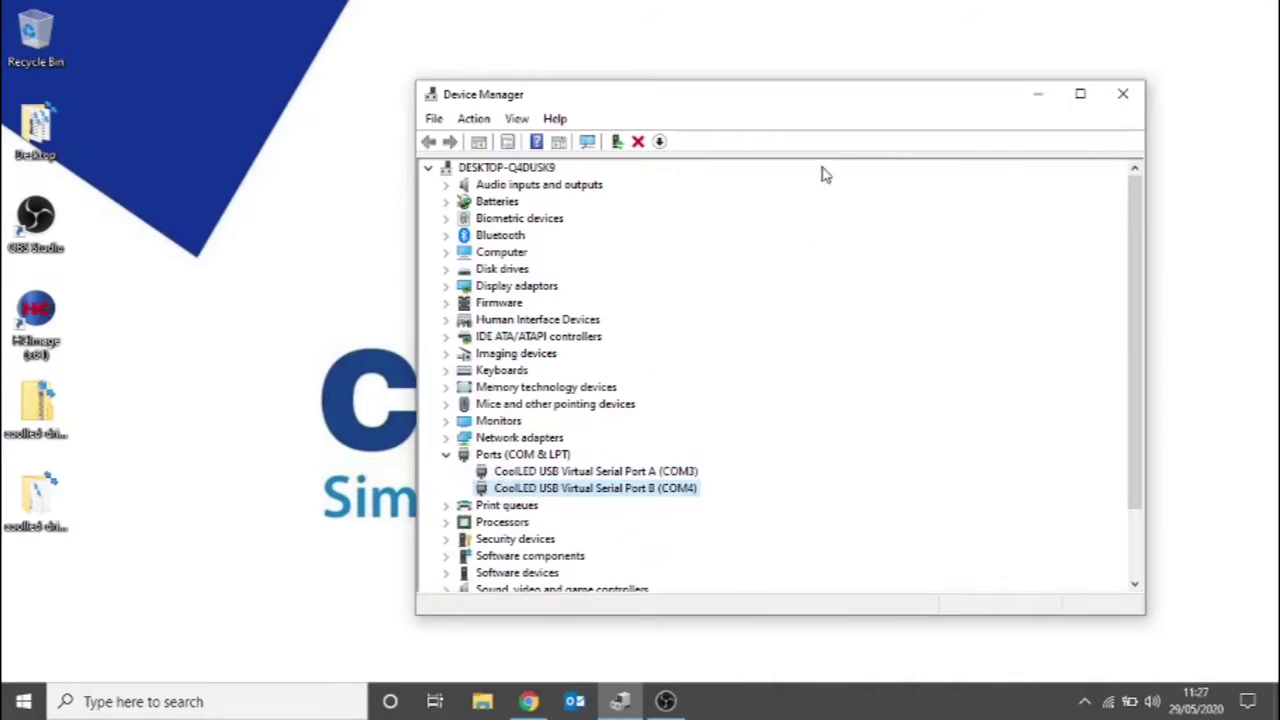
click(1121, 95)
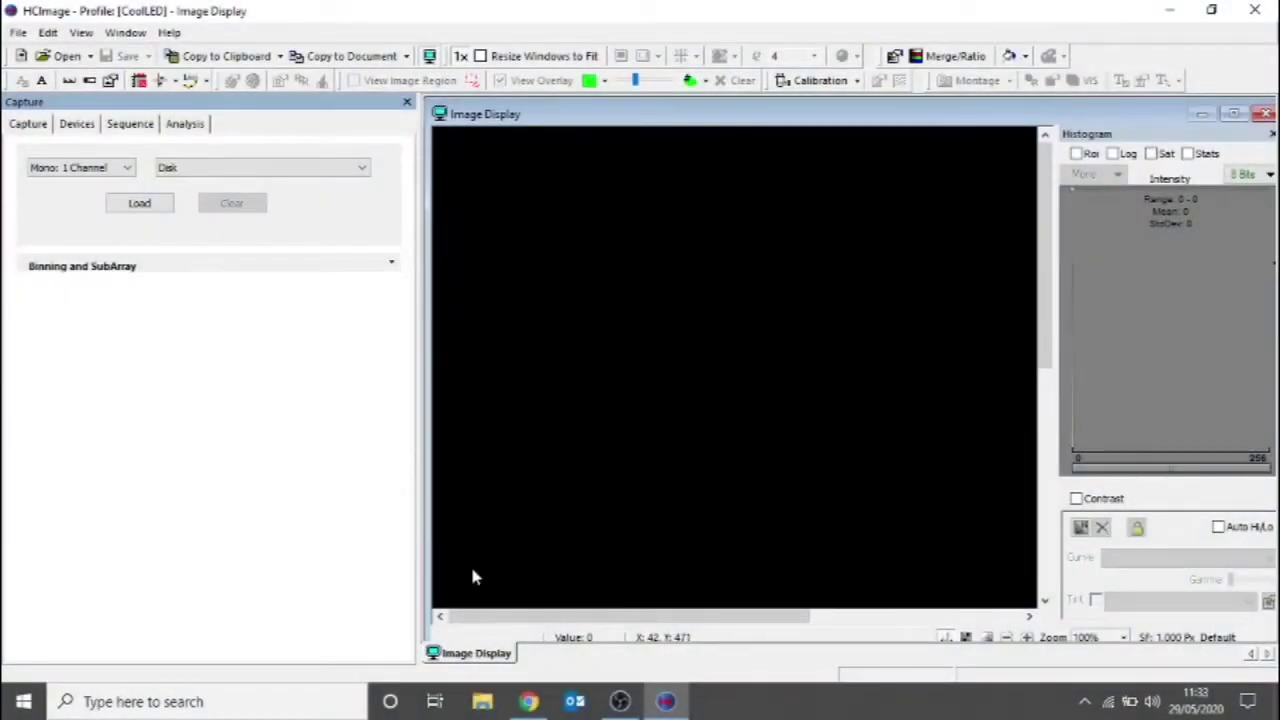
- In HCImage, add a CoolLED precisExcite controller on COM3 as an IO/LED device to the current profile
click(19, 33)
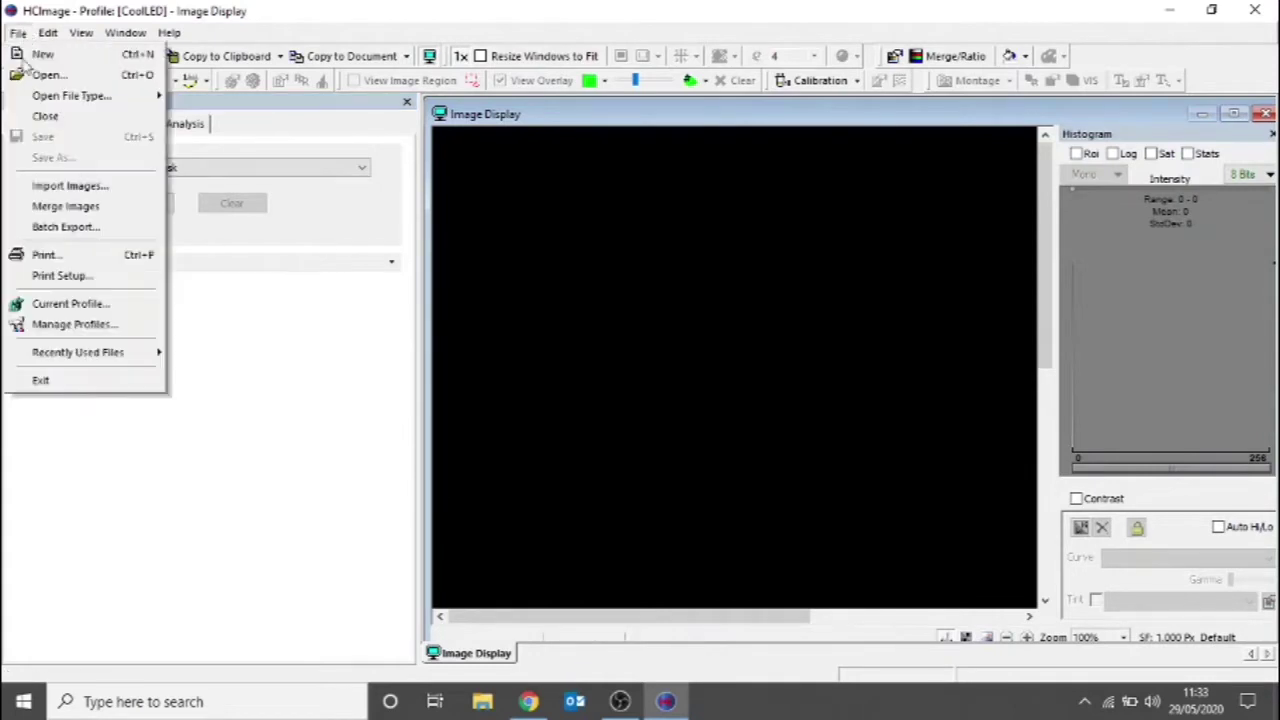
click(70, 305)
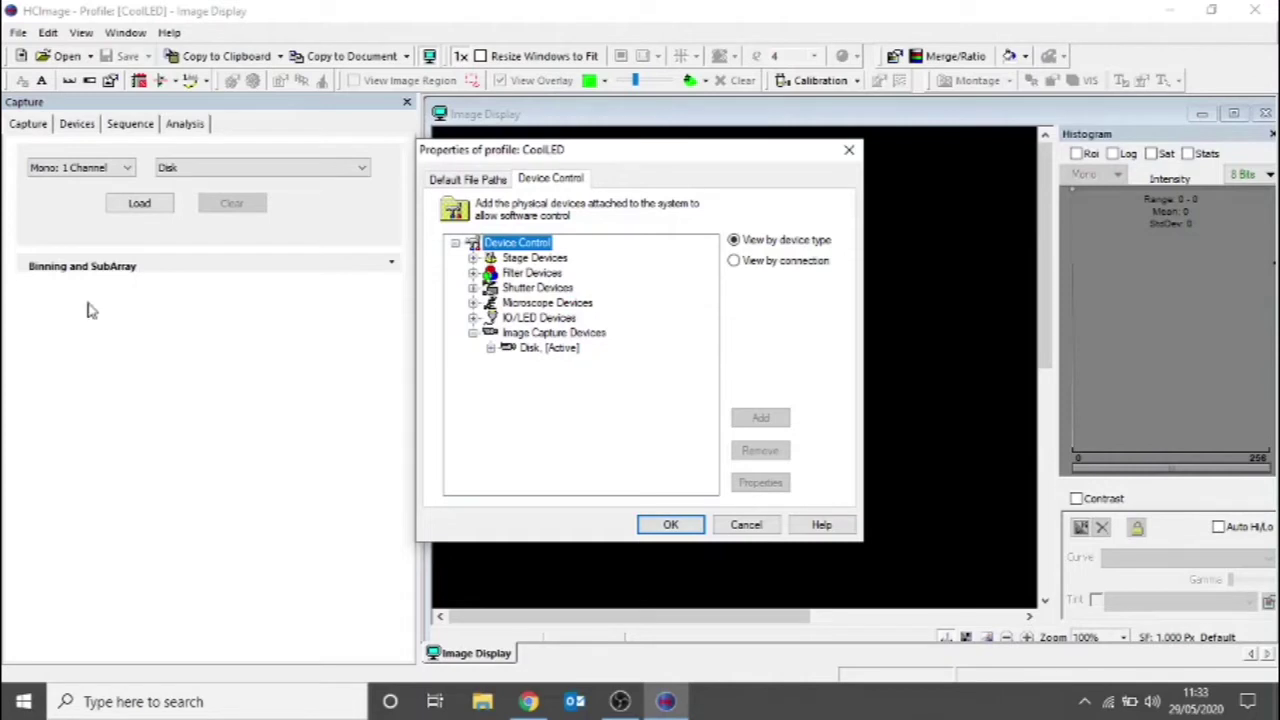
click(473, 318)
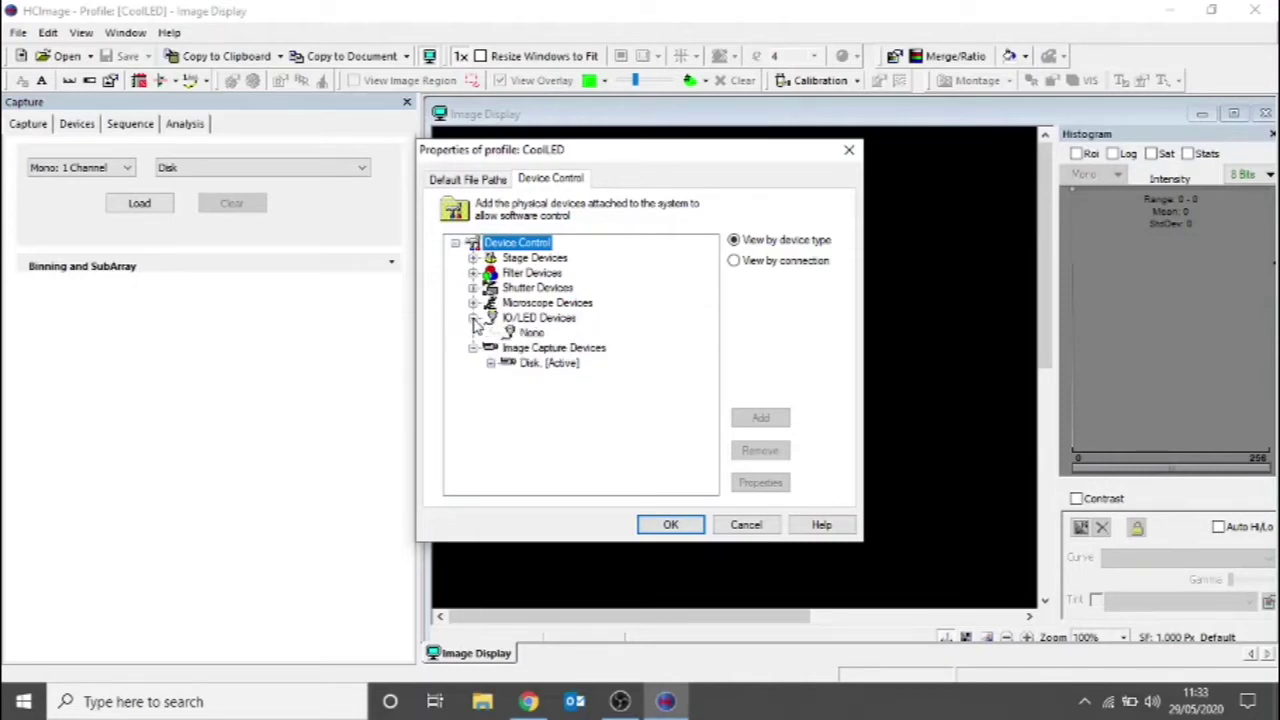
click(509, 322)
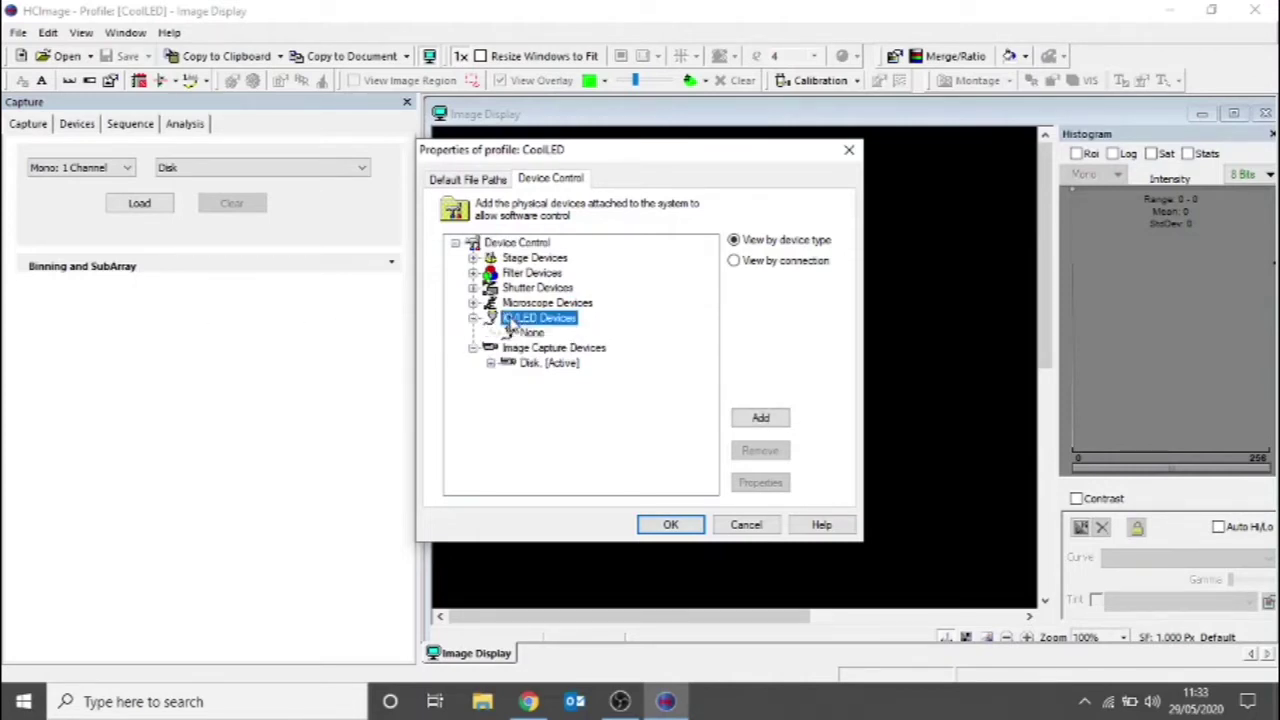
click(764, 418)
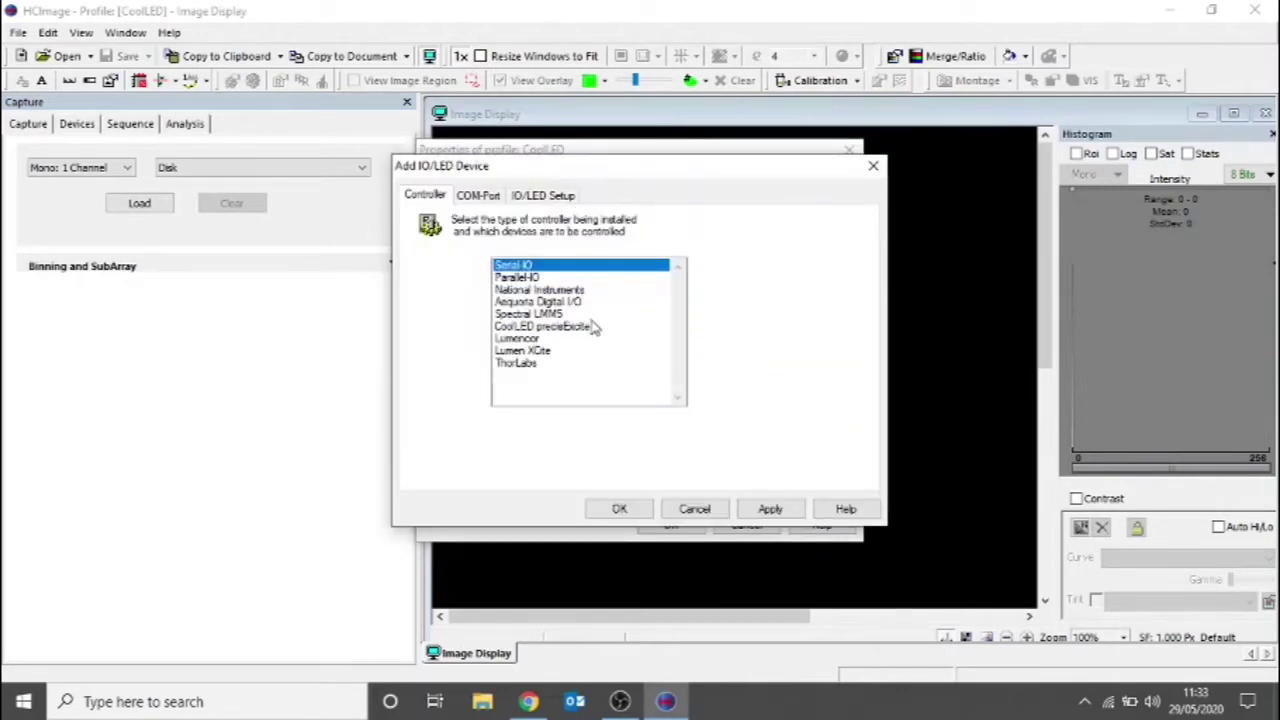
click(550, 329)
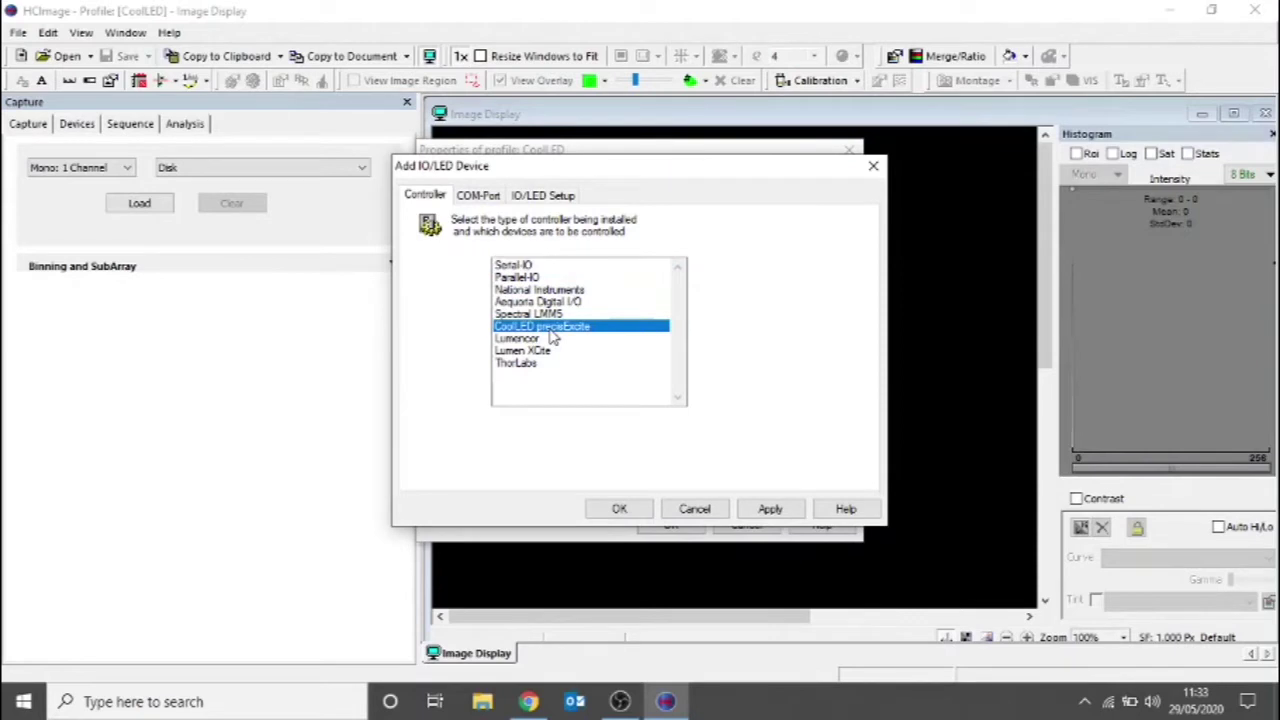
click(484, 198)
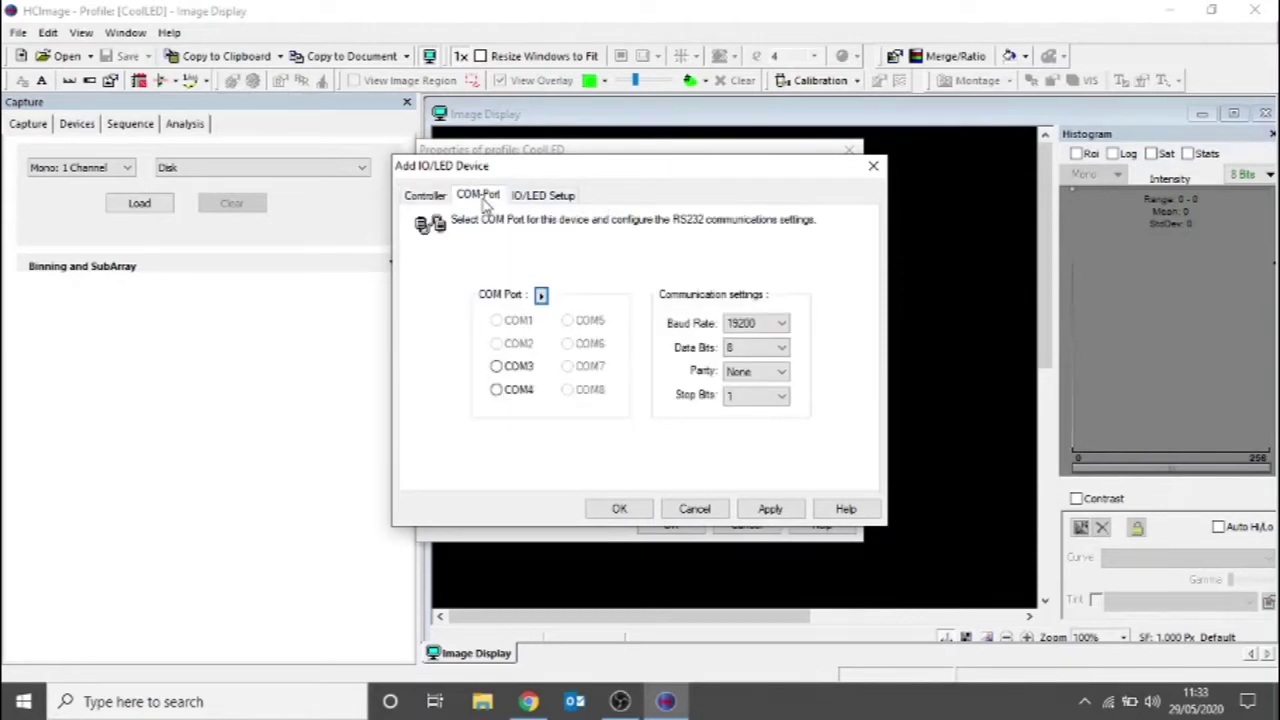
click(496, 366)
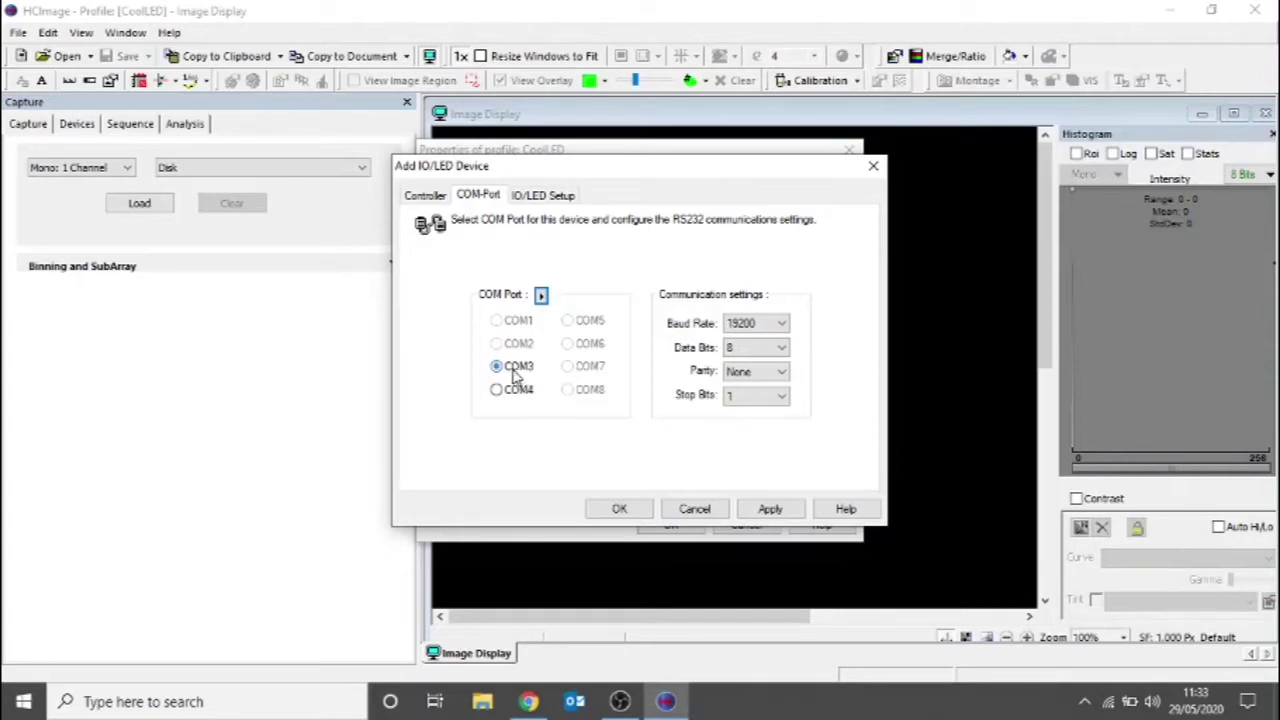
click(619, 510)
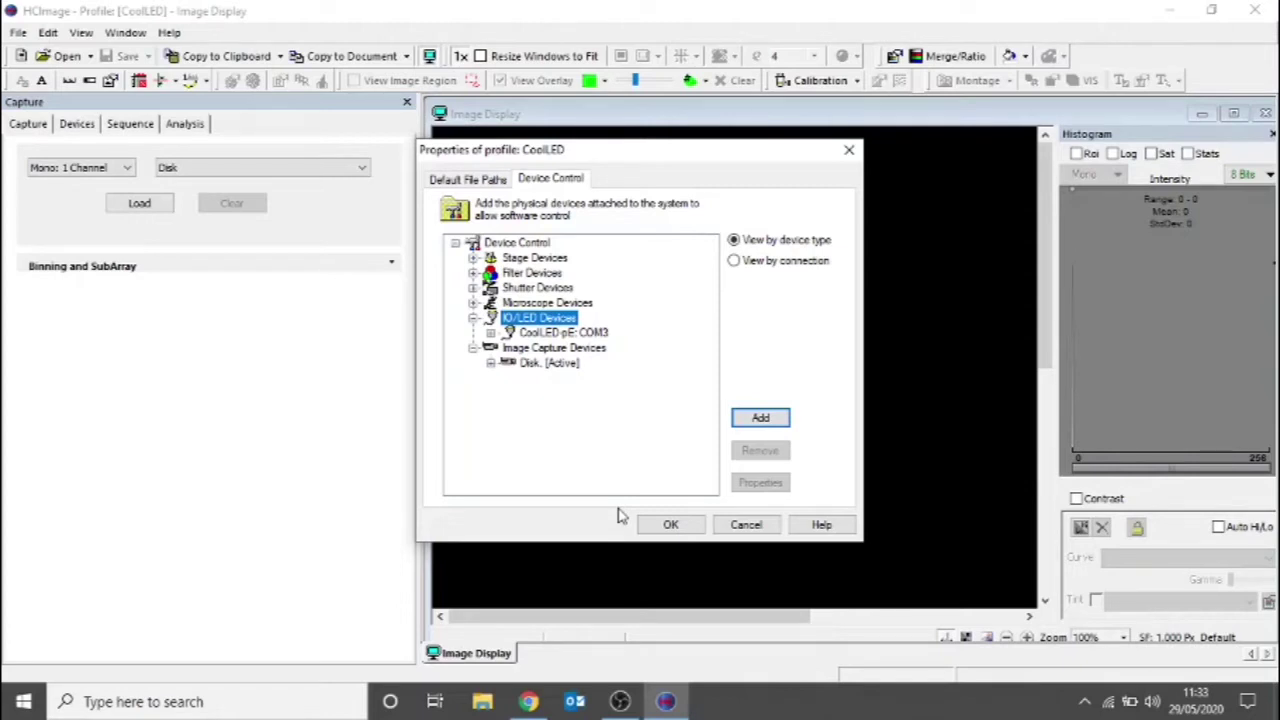
- Add the C13752-50U as a single-camera image capture device and accept the profile properties
click(592, 350)
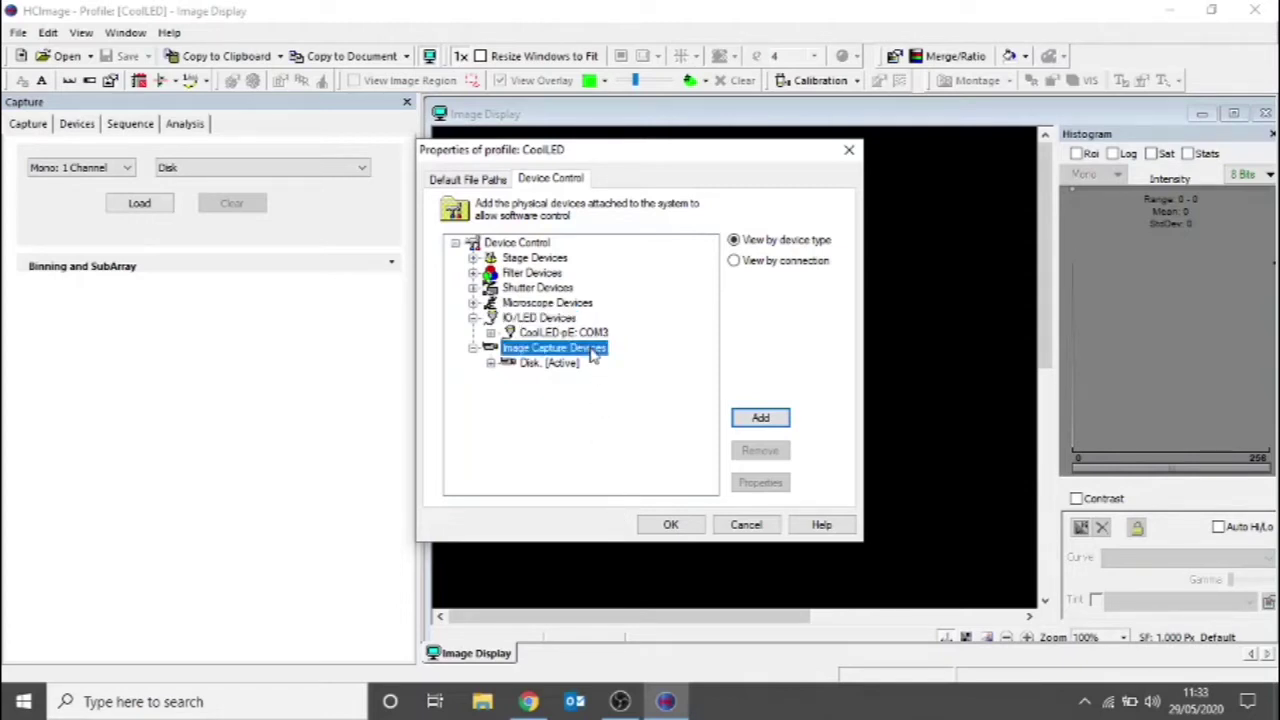
click(758, 418)
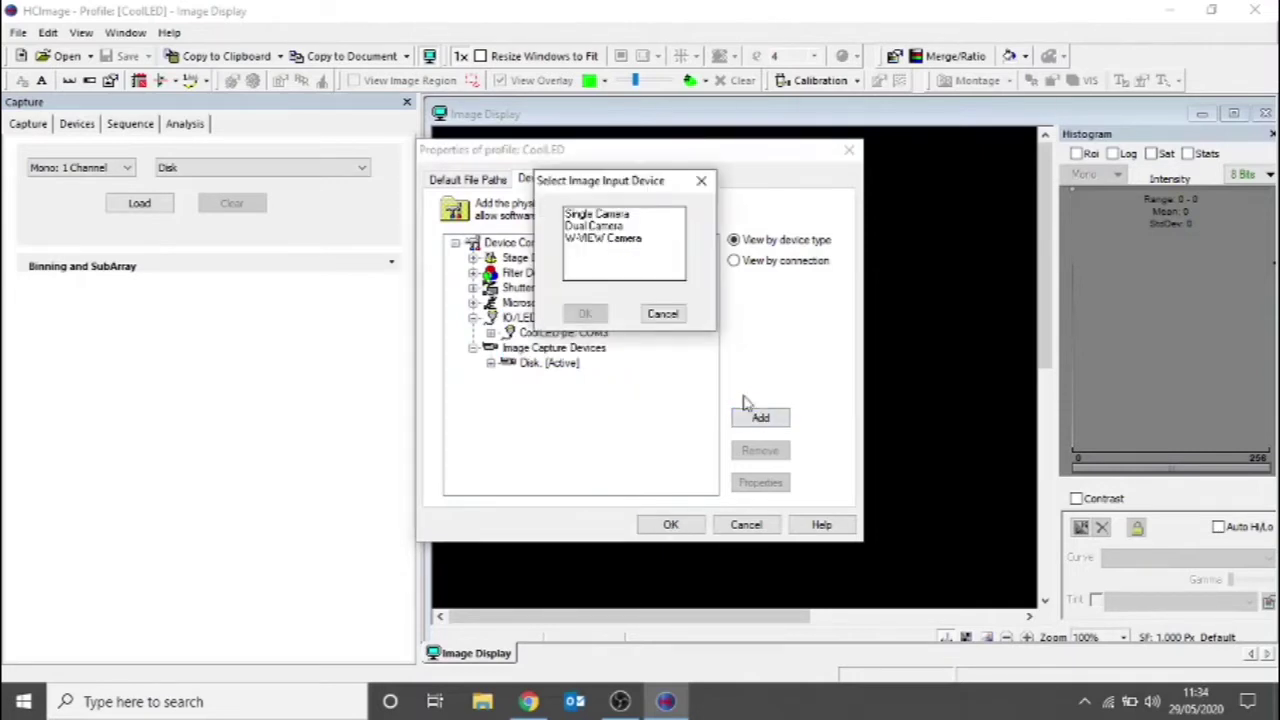
click(615, 215)
click(590, 314)
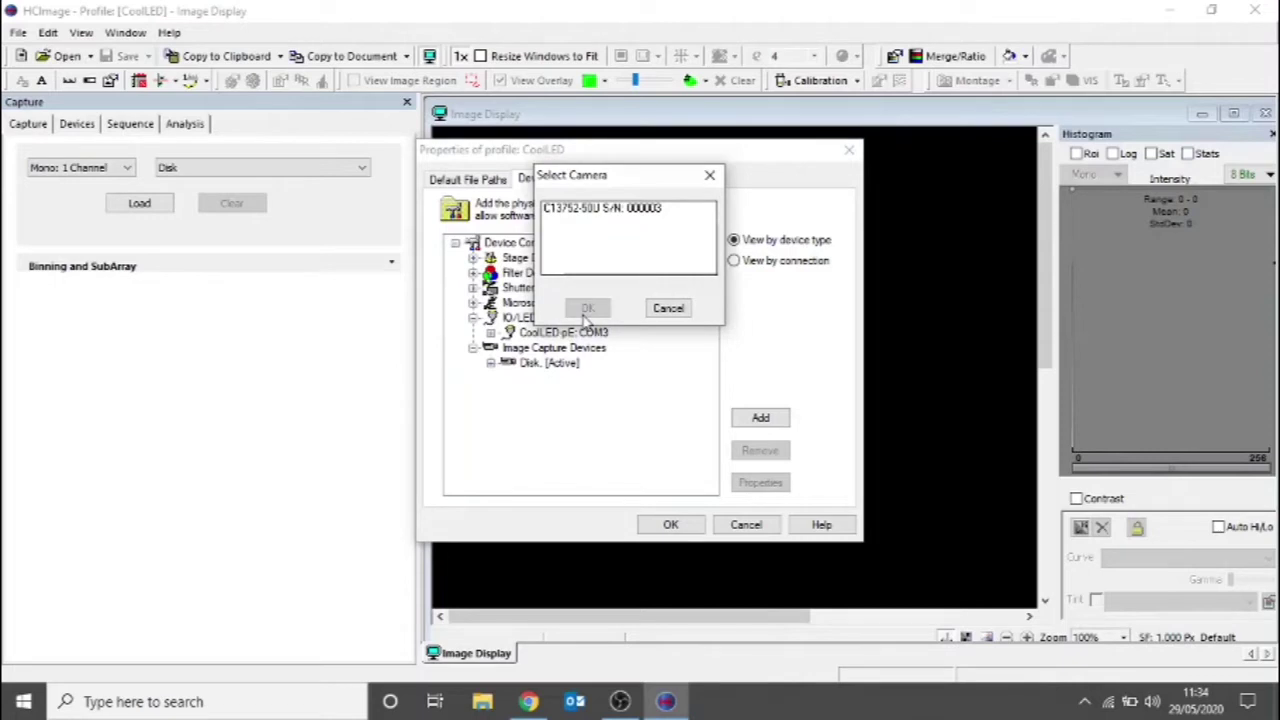
click(588, 225)
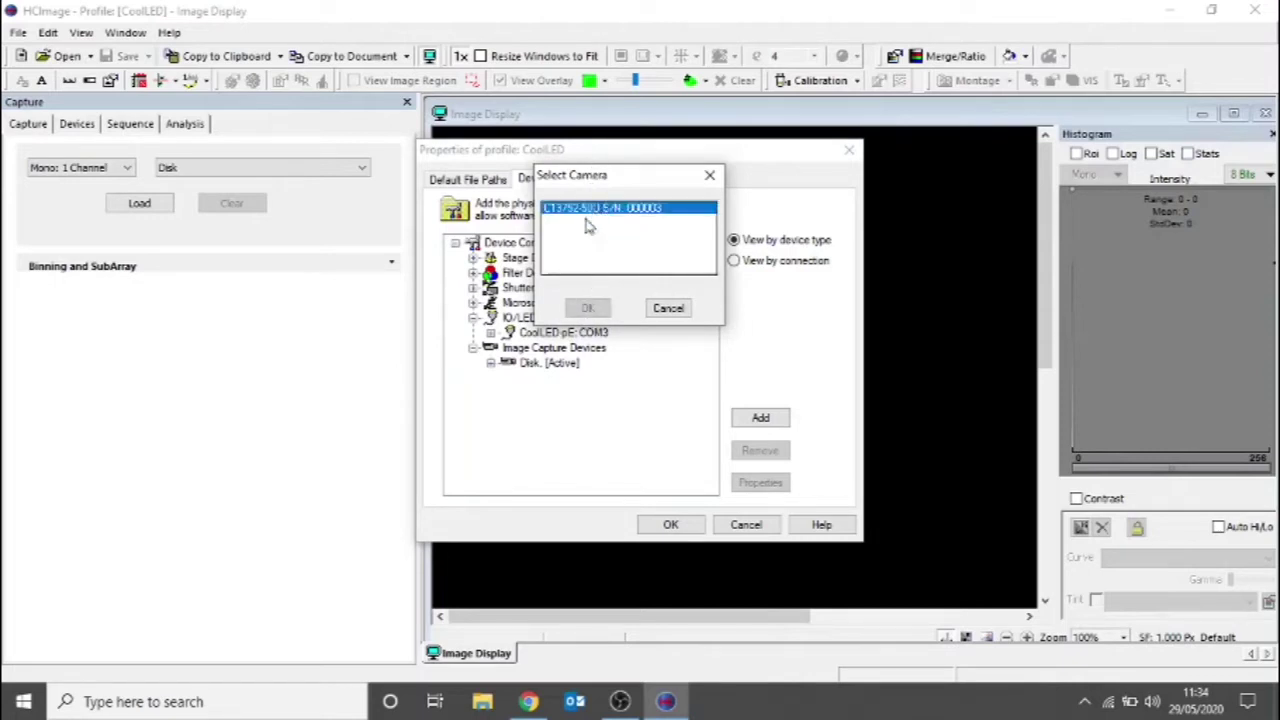
click(587, 308)
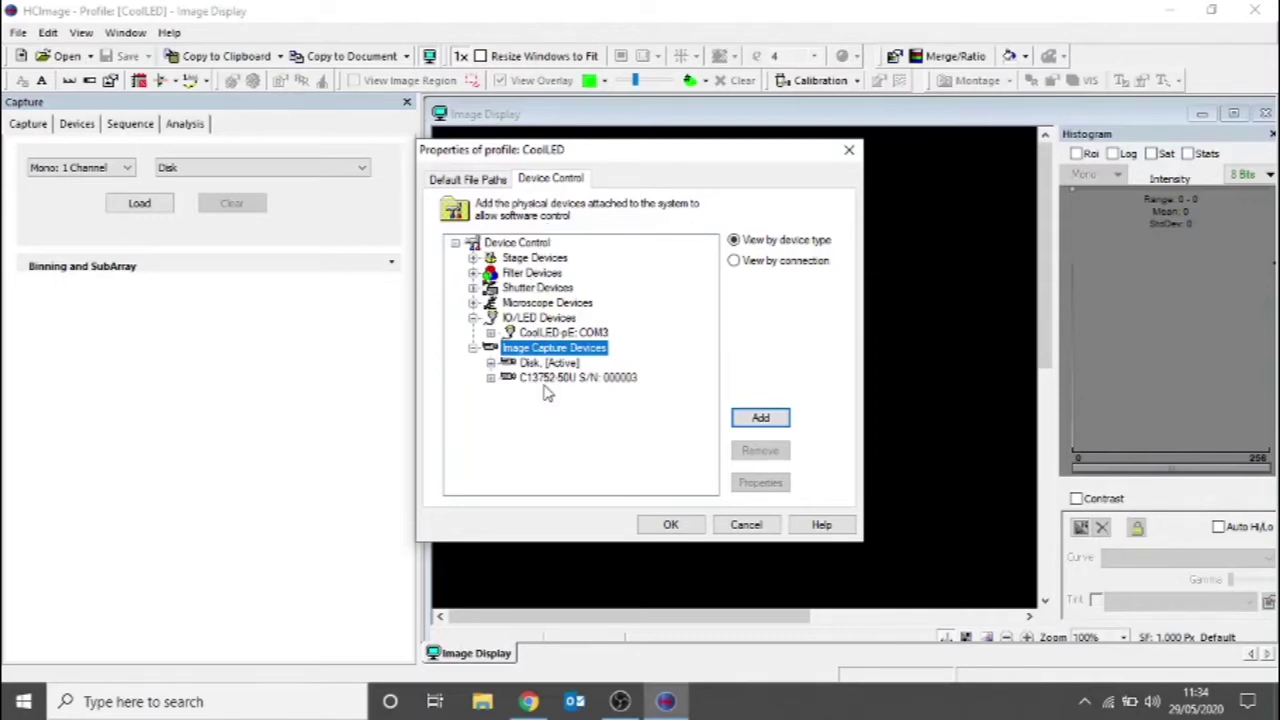
click(670, 525)
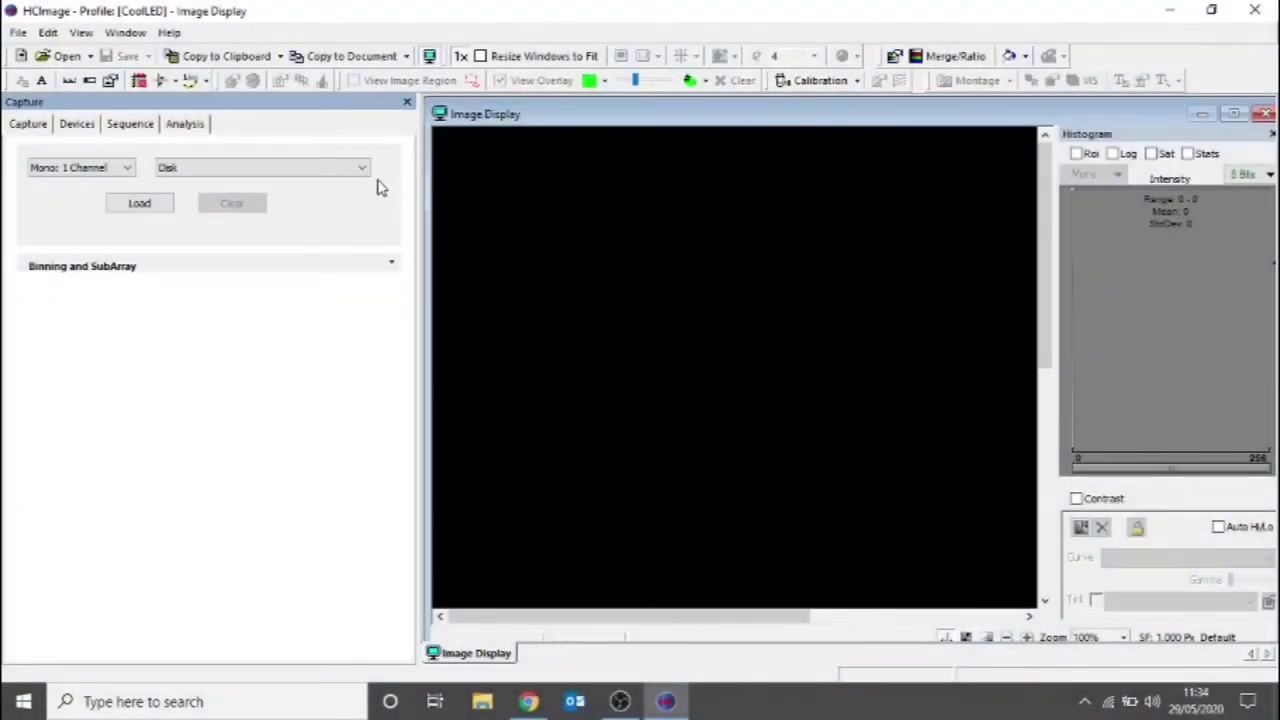
- Add a filter/shutter group named 365nm in the device Filter Setup
click(70, 123)
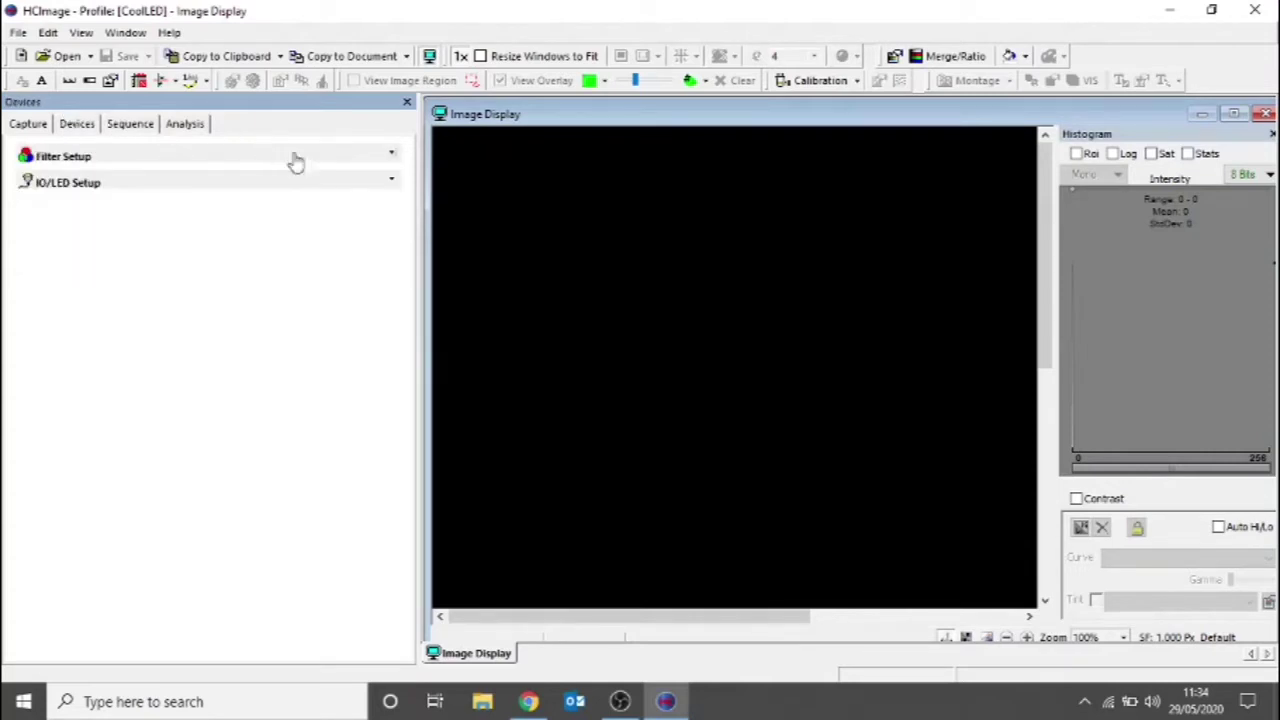
click(391, 159)
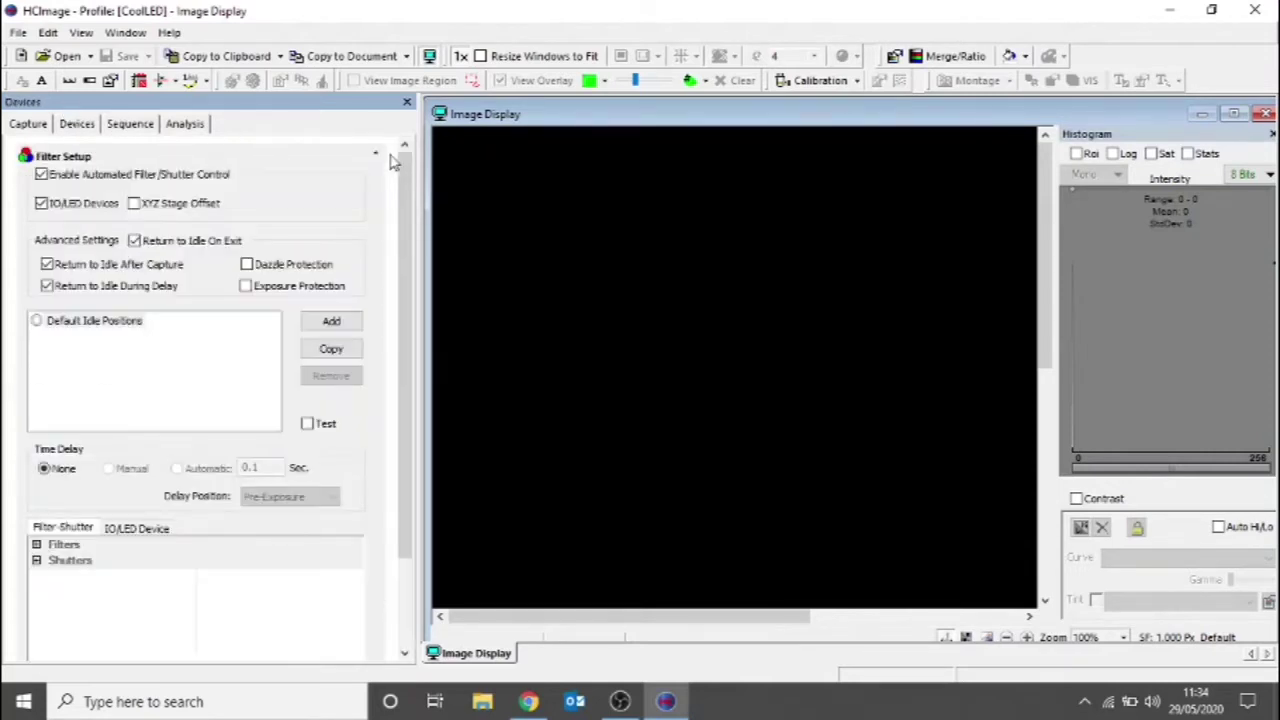
click(332, 321)
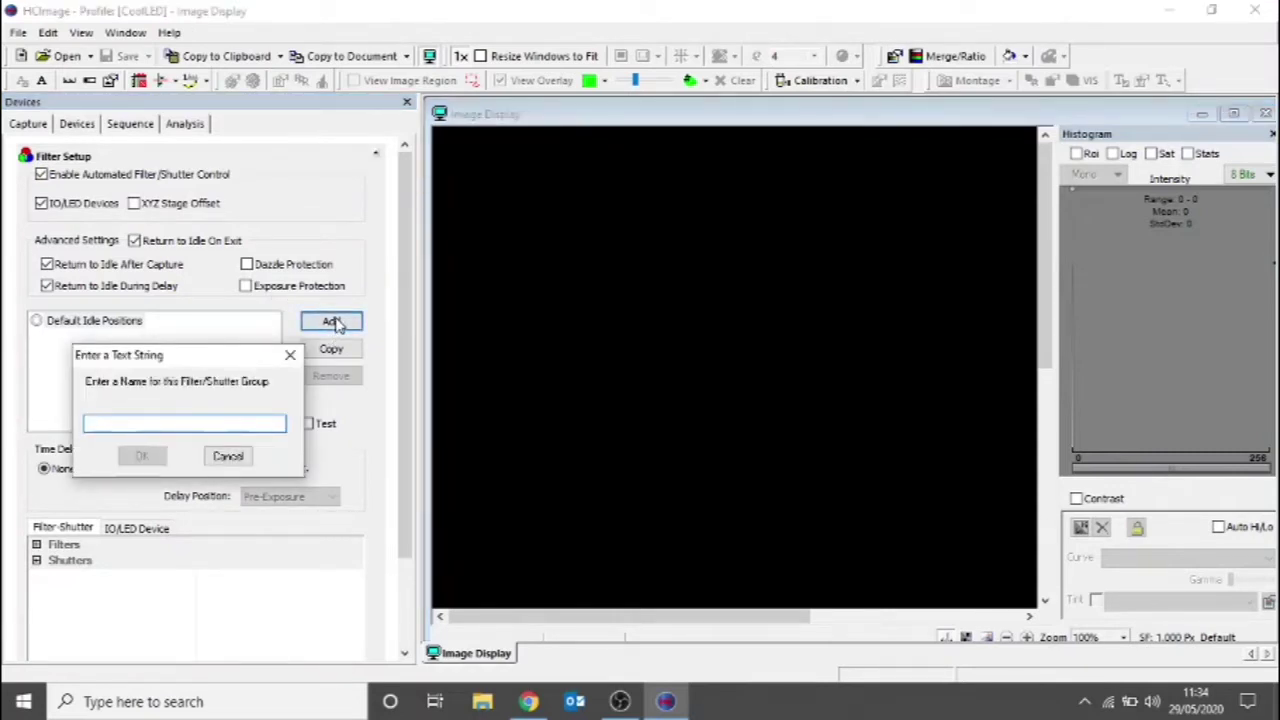
text(305nm)
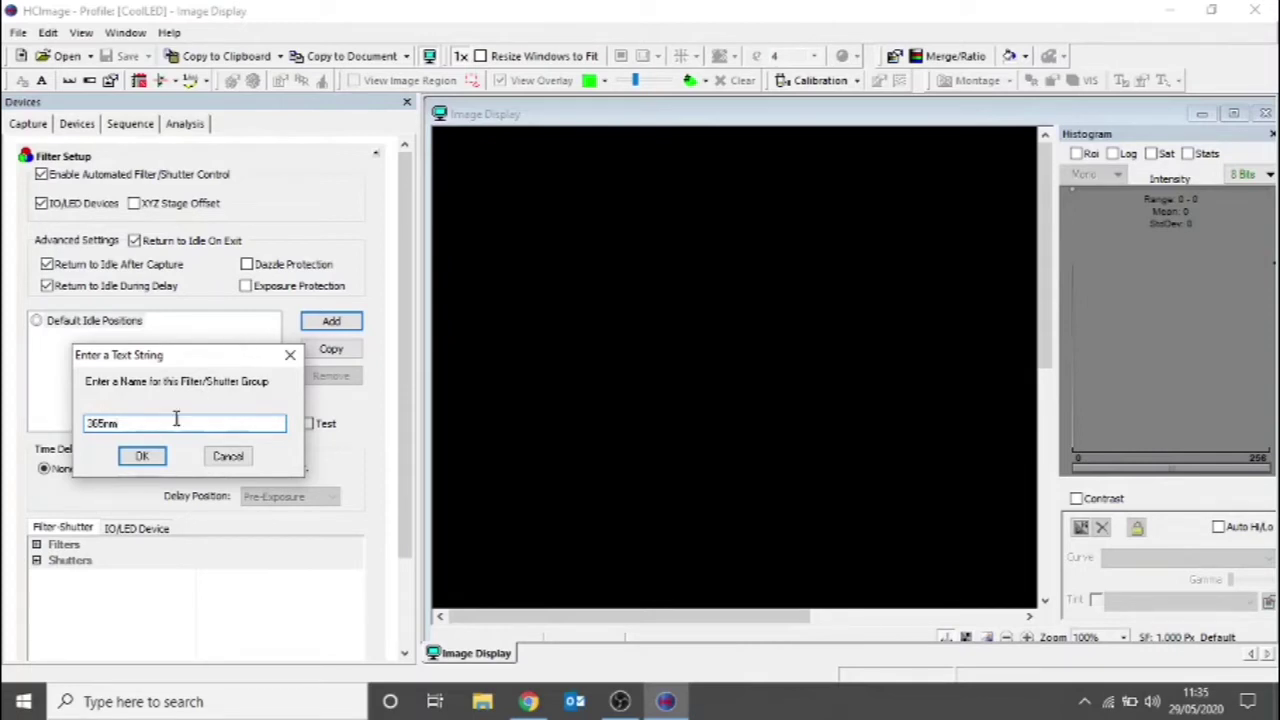
click(143, 457)
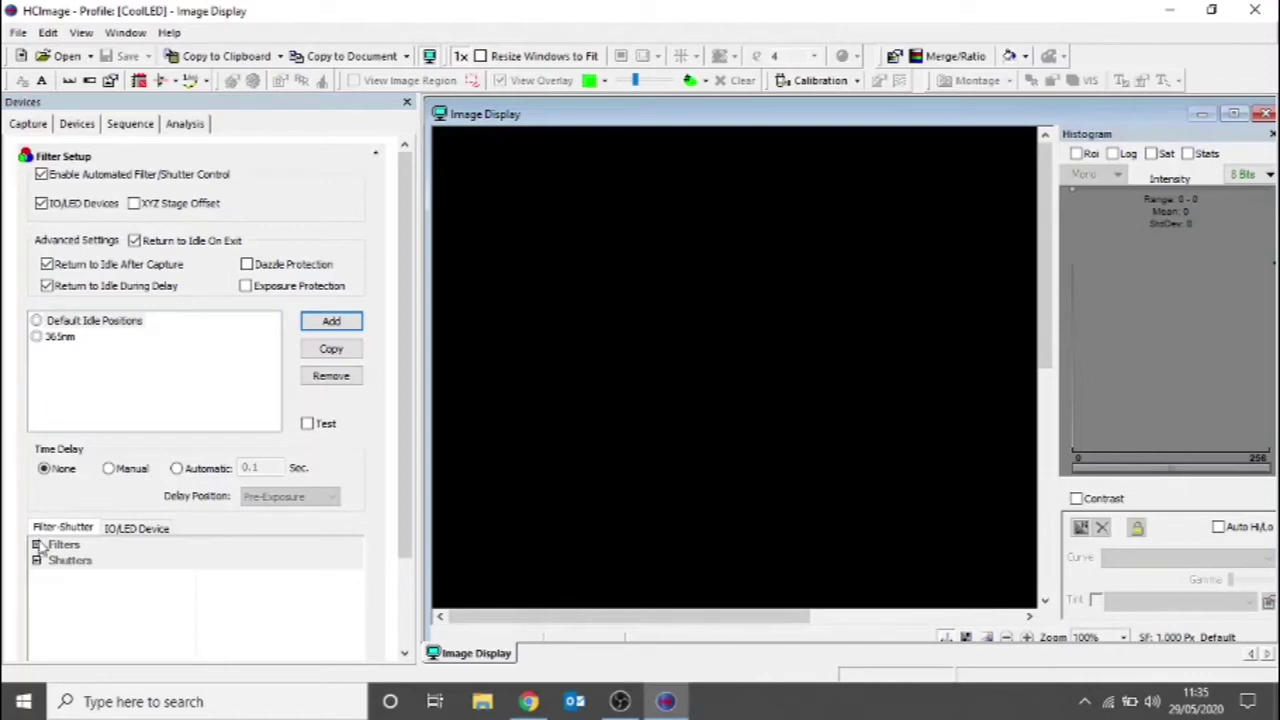
- Examine the wavelength choices offered for CoolLED-pE Filter-A, Filter-B, Filter-C and Filter-D in the 365nm group's IO/LED device settings
click(137, 530)
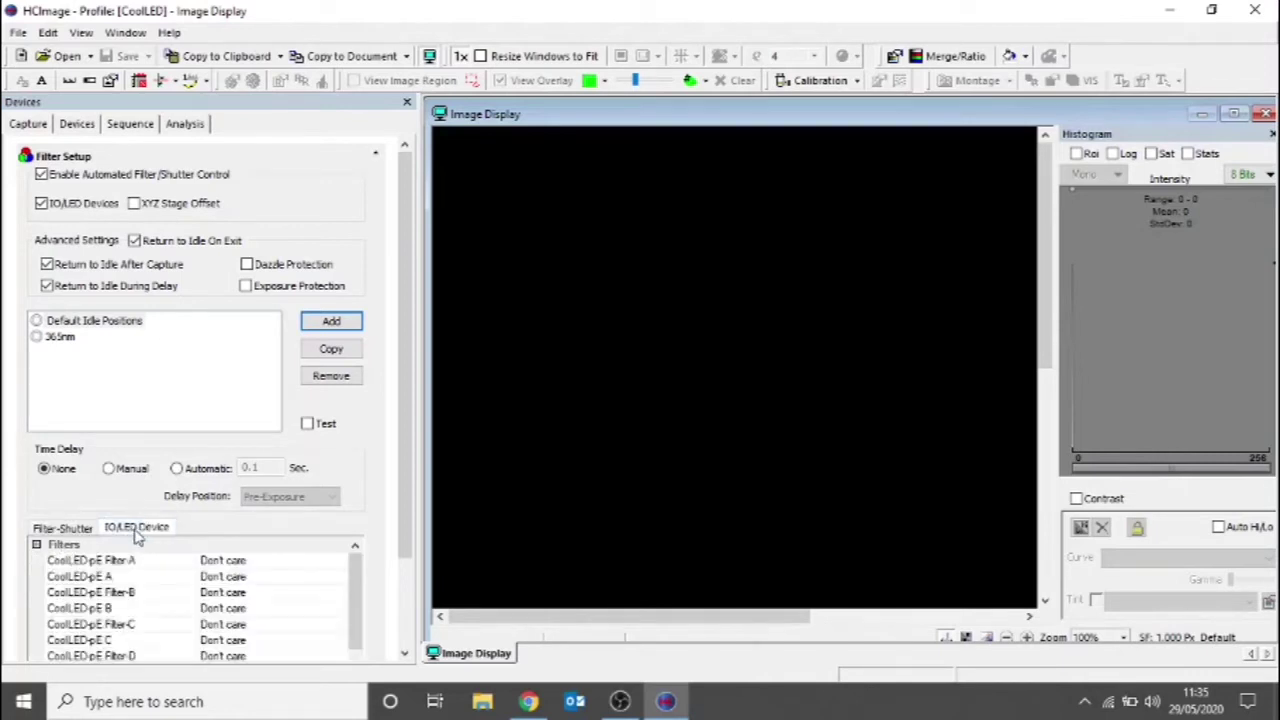
drag(408, 500, 391, 605)
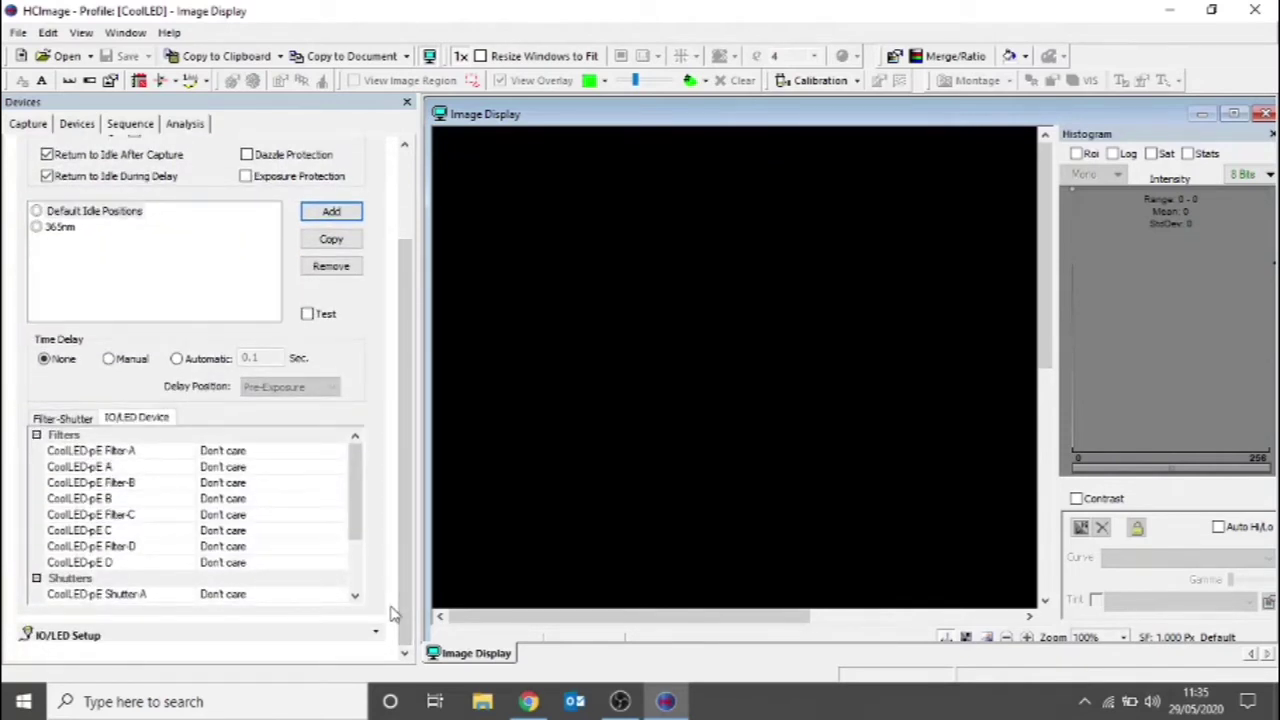
click(132, 452)
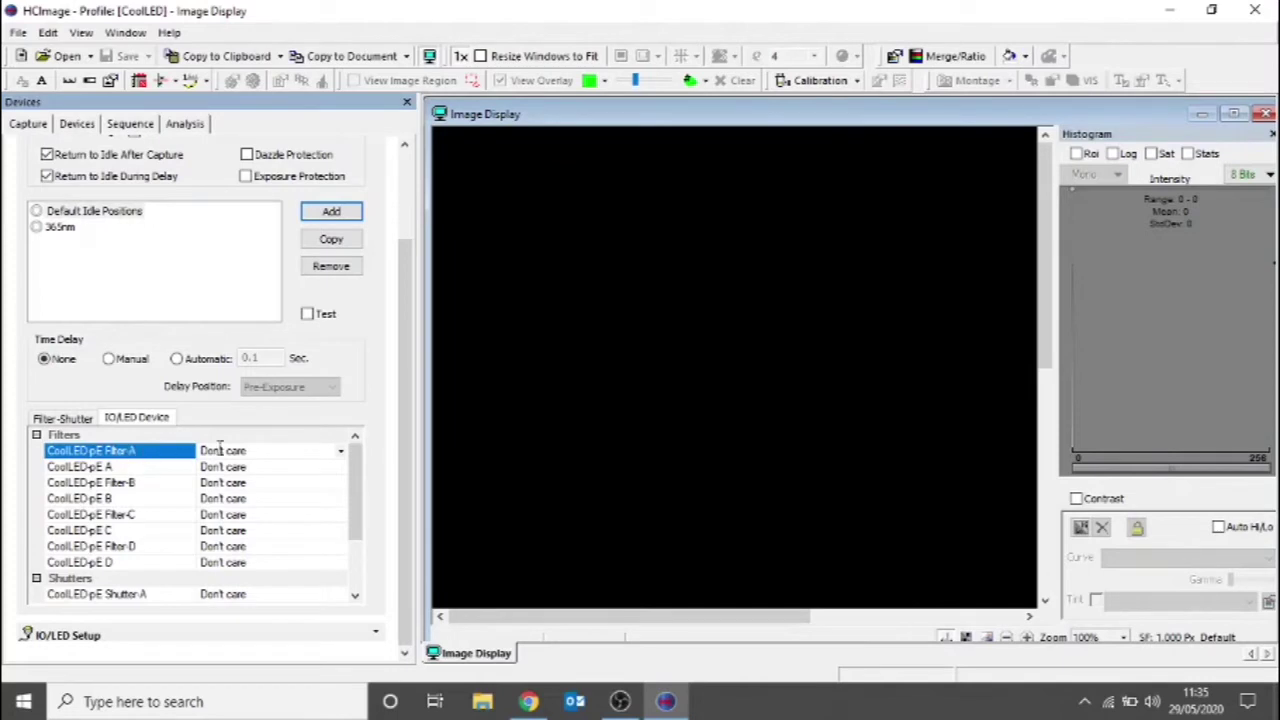
click(341, 452)
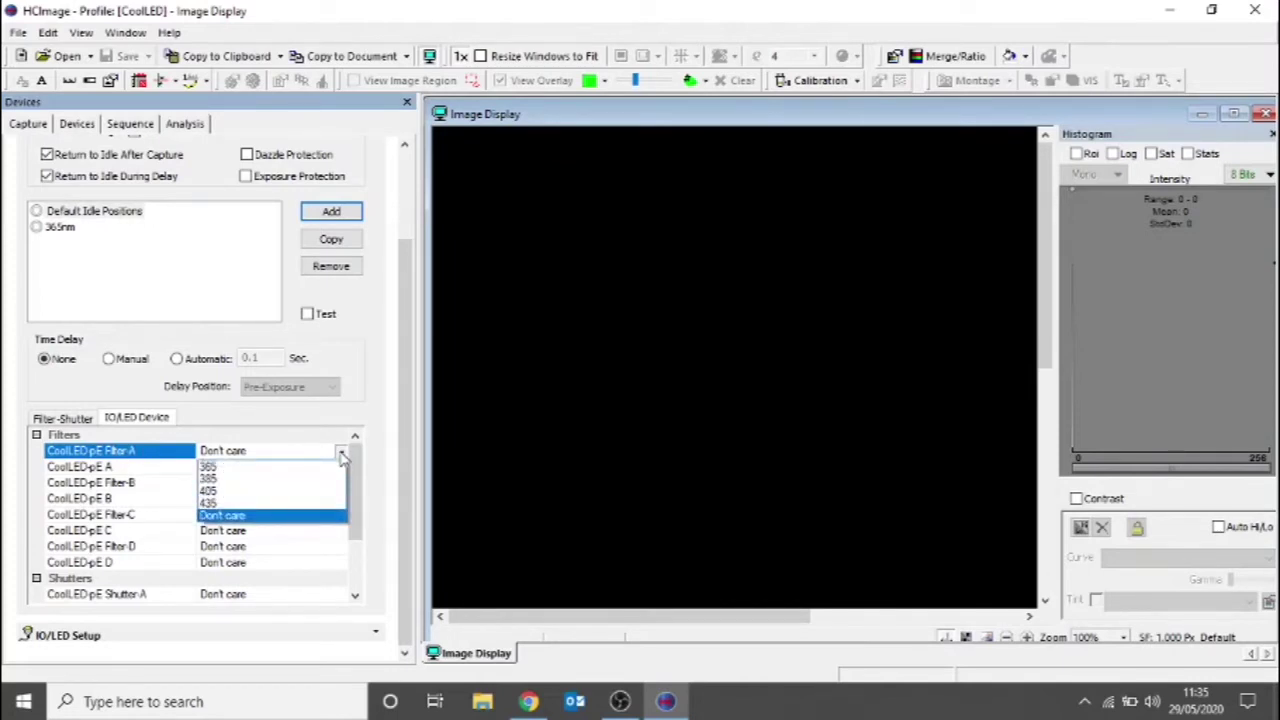
click(140, 487)
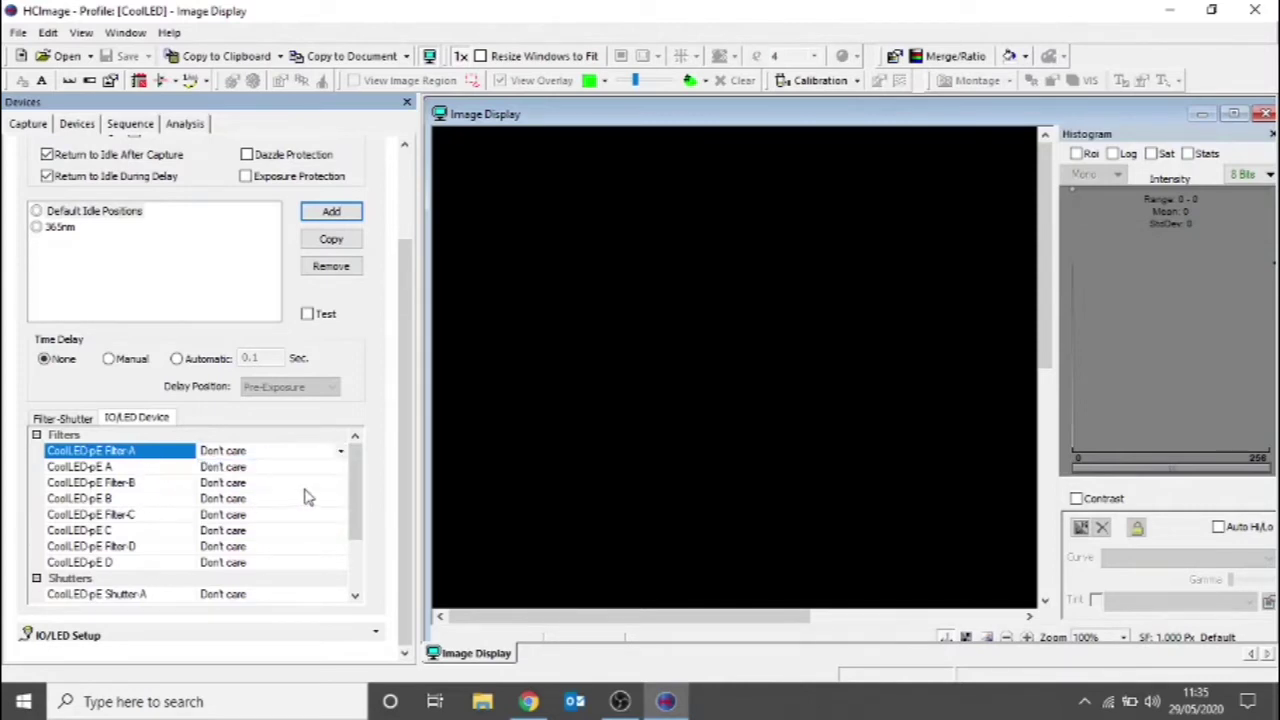
click(340, 483)
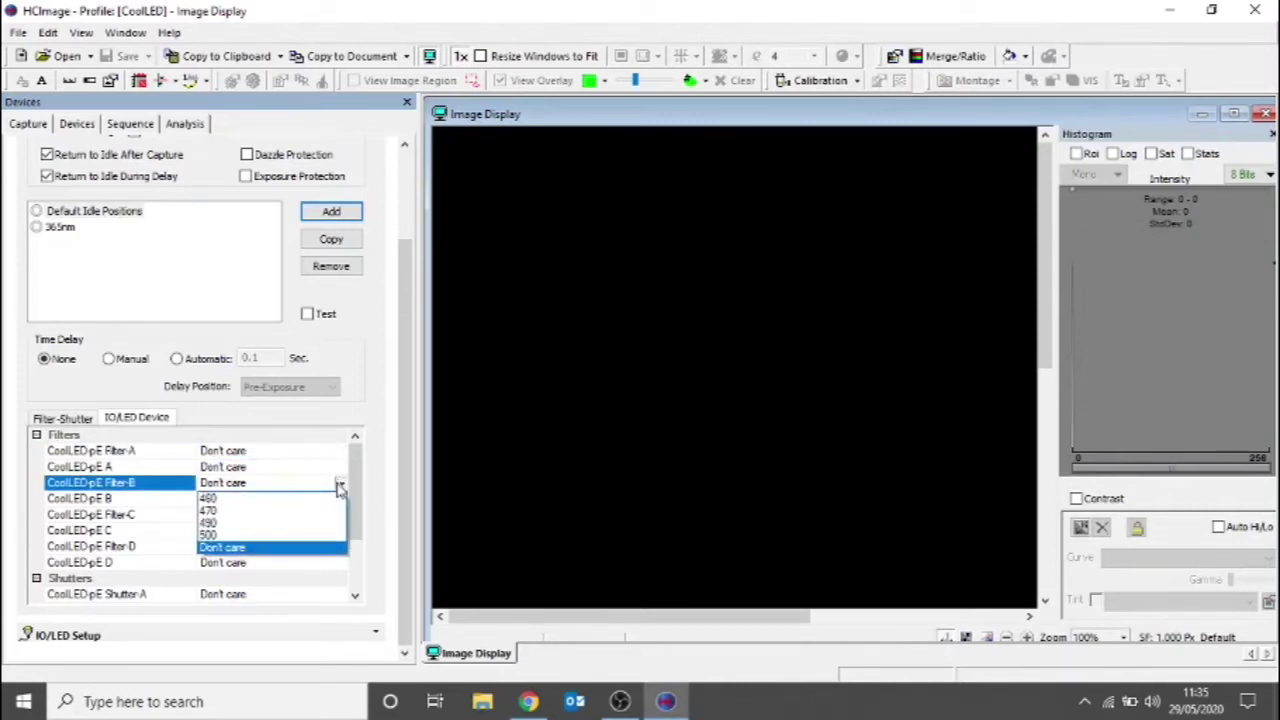
click(140, 516)
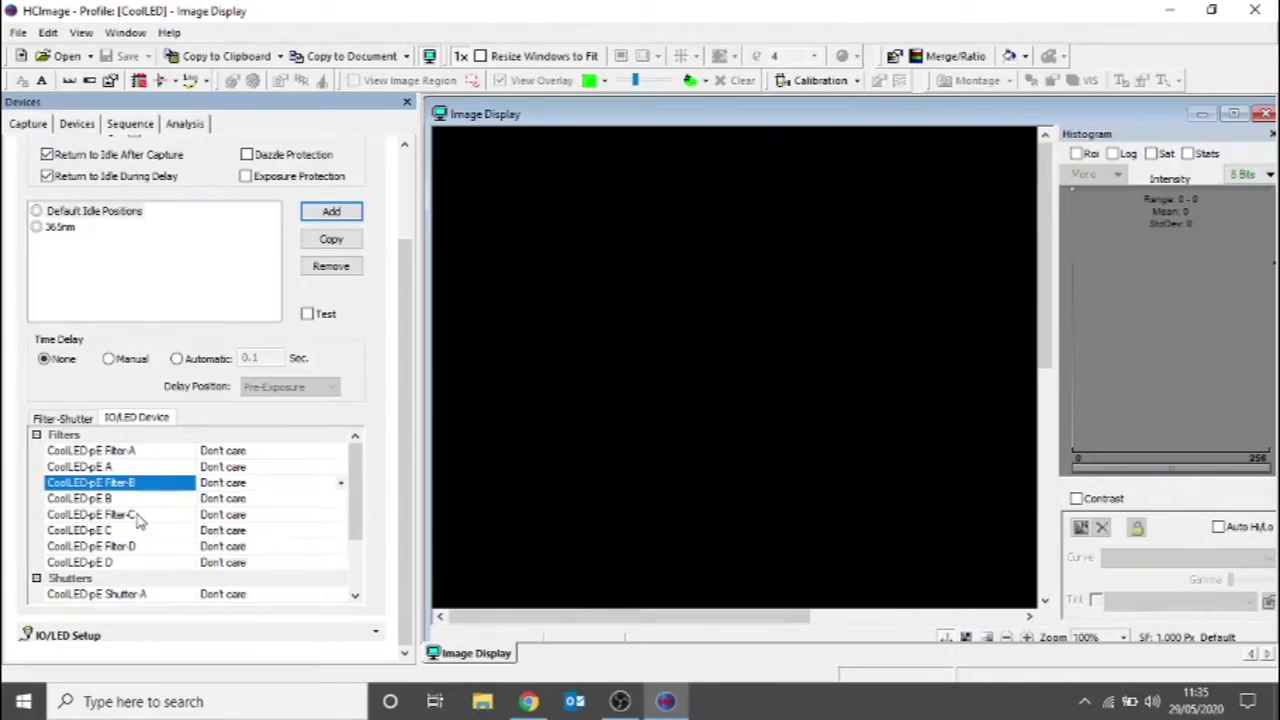
click(140, 516)
click(341, 515)
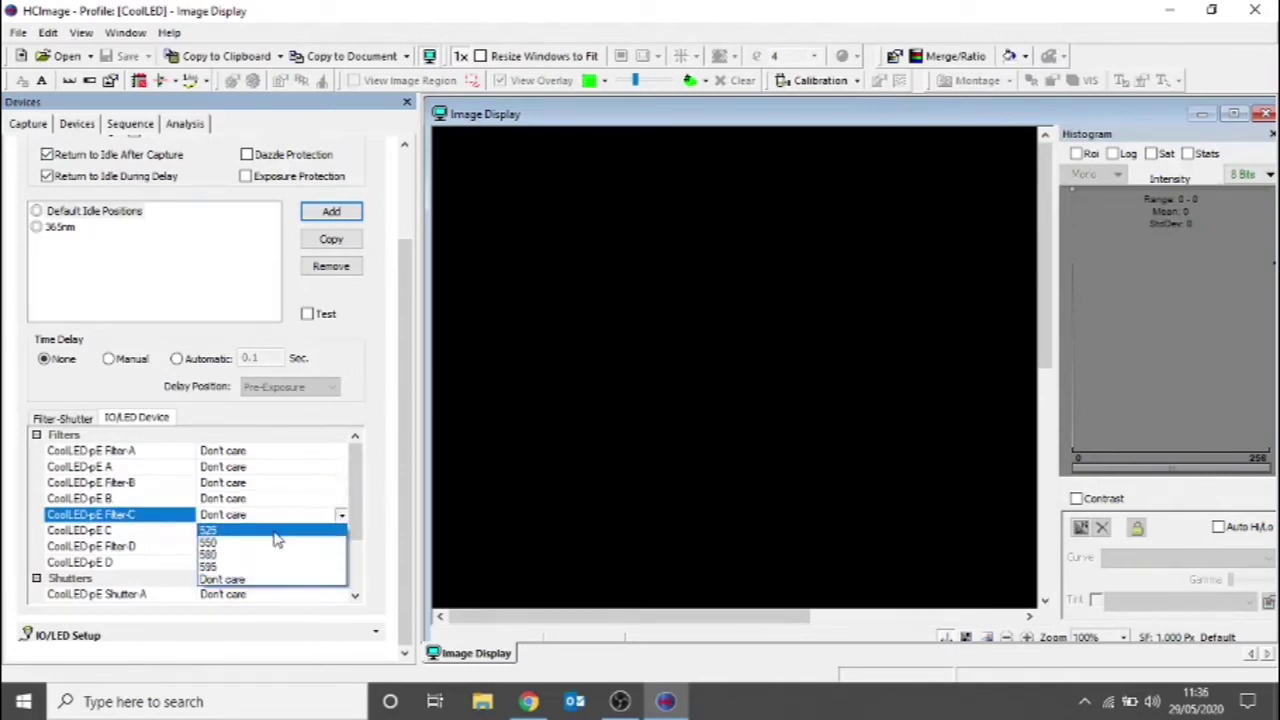
click(140, 550)
click(140, 550)
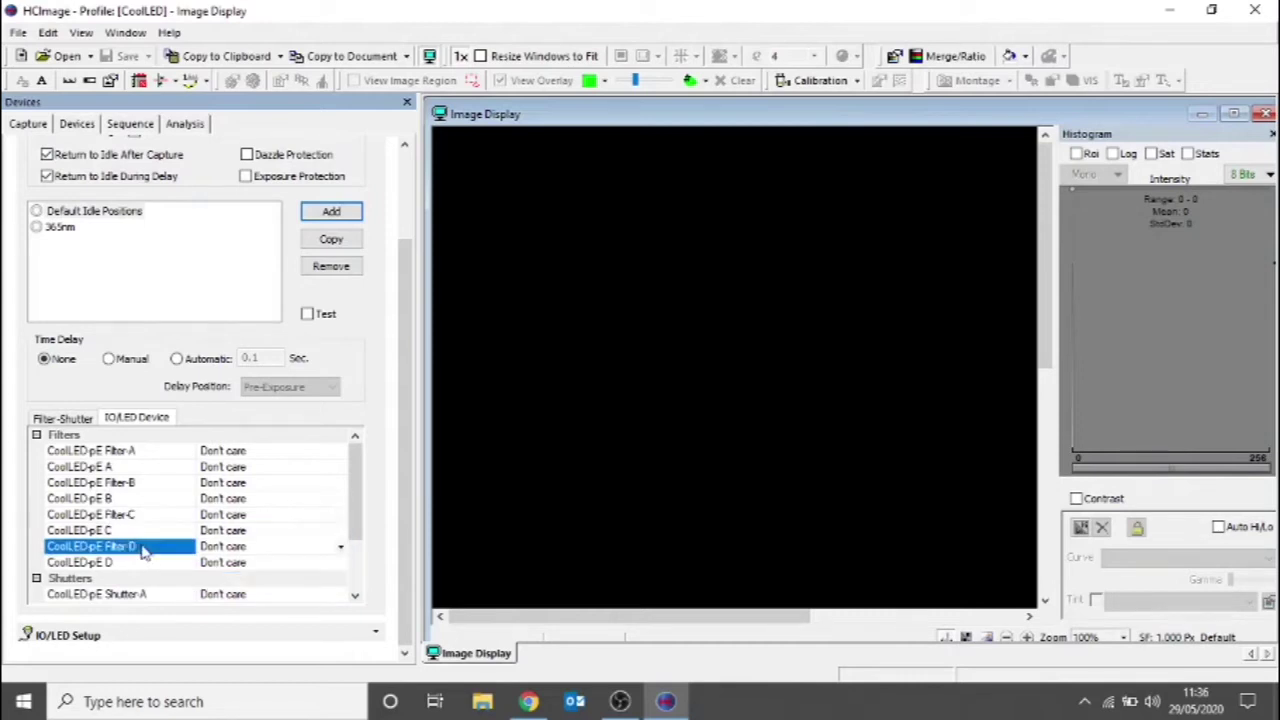
click(341, 547)
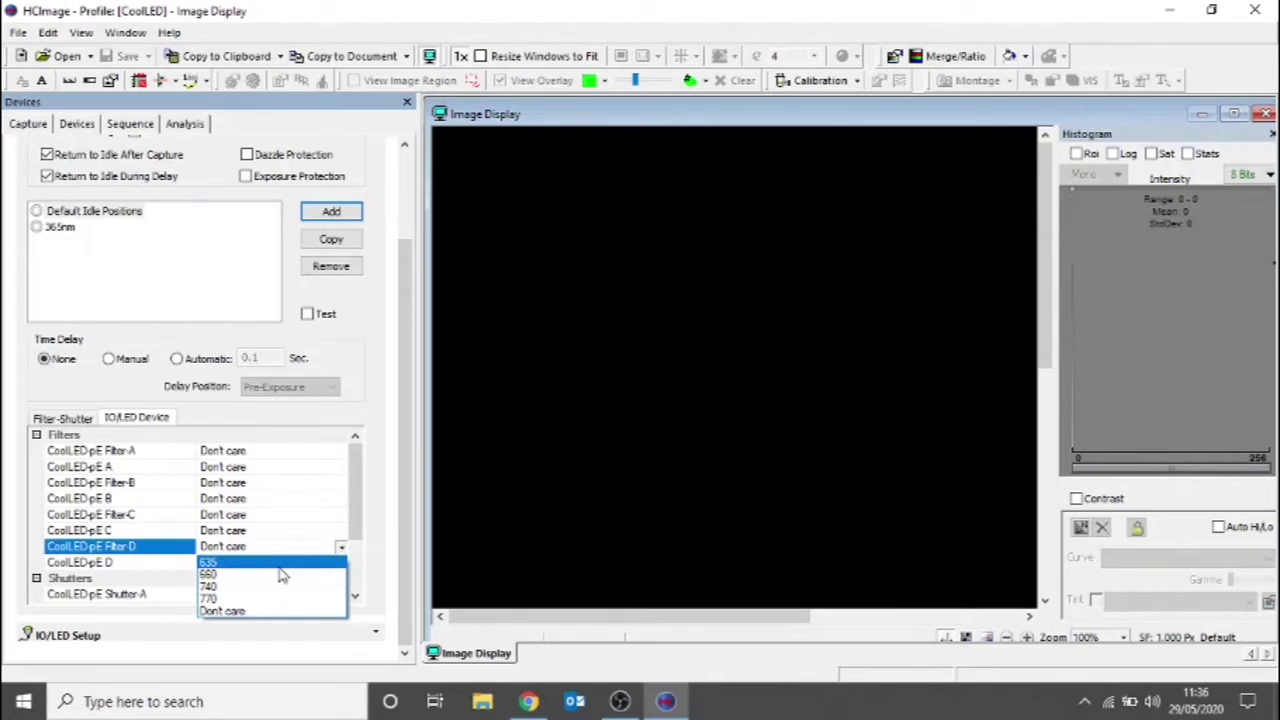
- For the 365nm group, set CoolLED-pE Filter-A to 365 and the CoolLED-pE A output to 100%
click(110, 458)
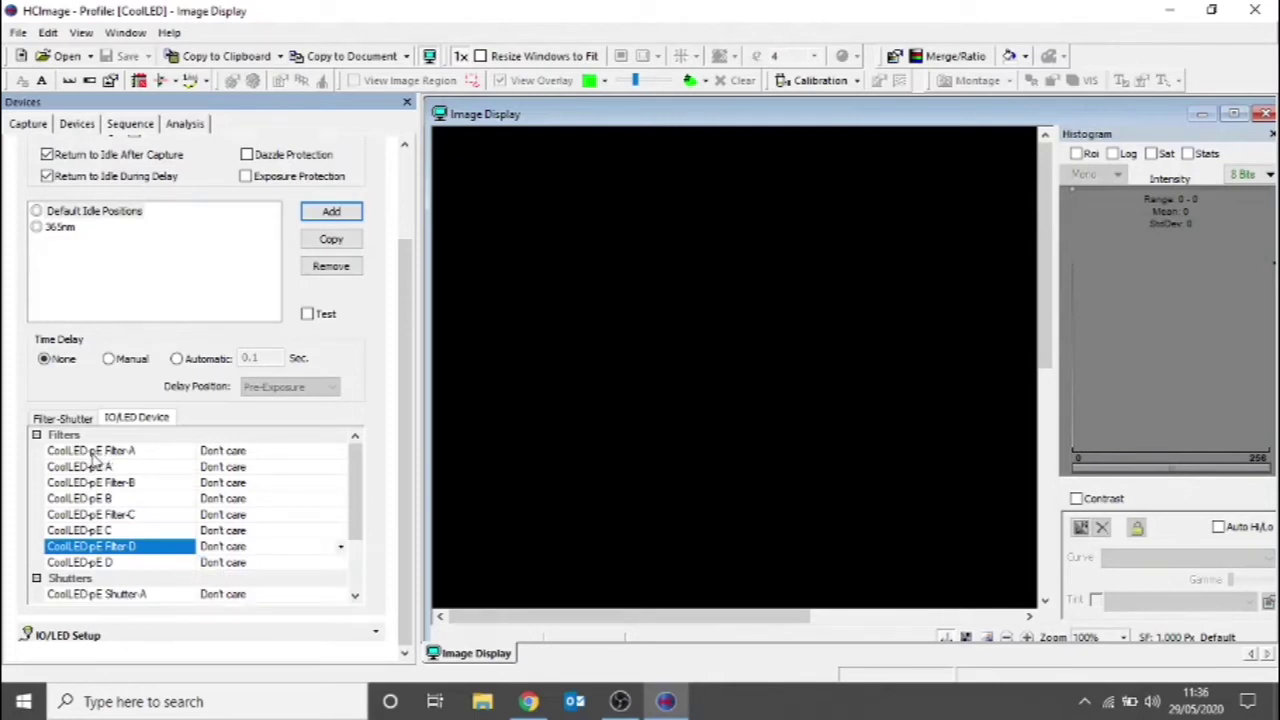
click(340, 452)
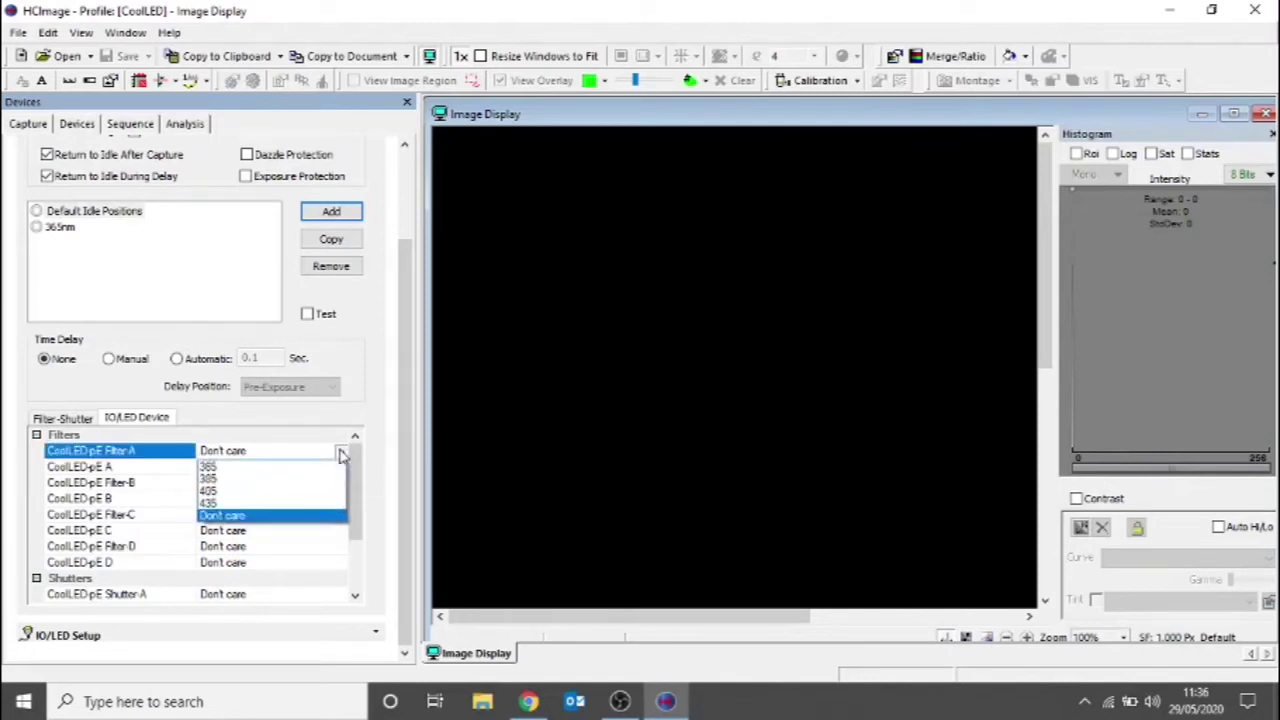
click(247, 469)
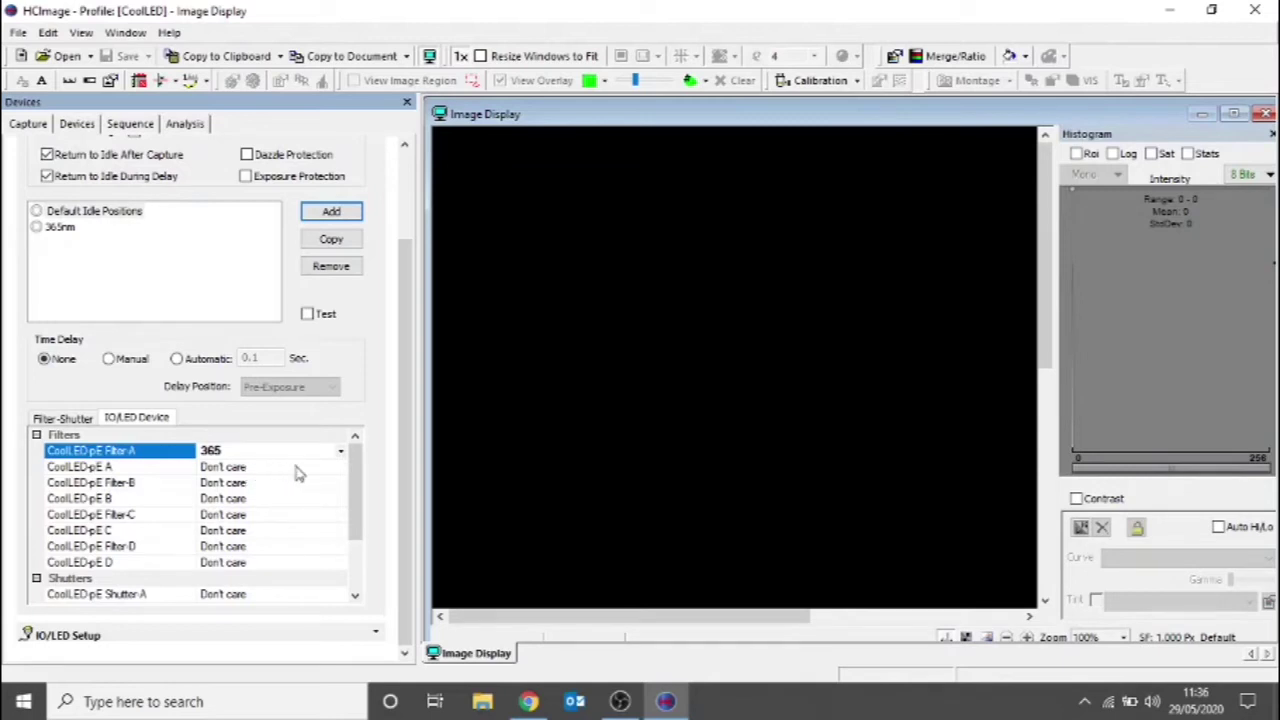
click(340, 468)
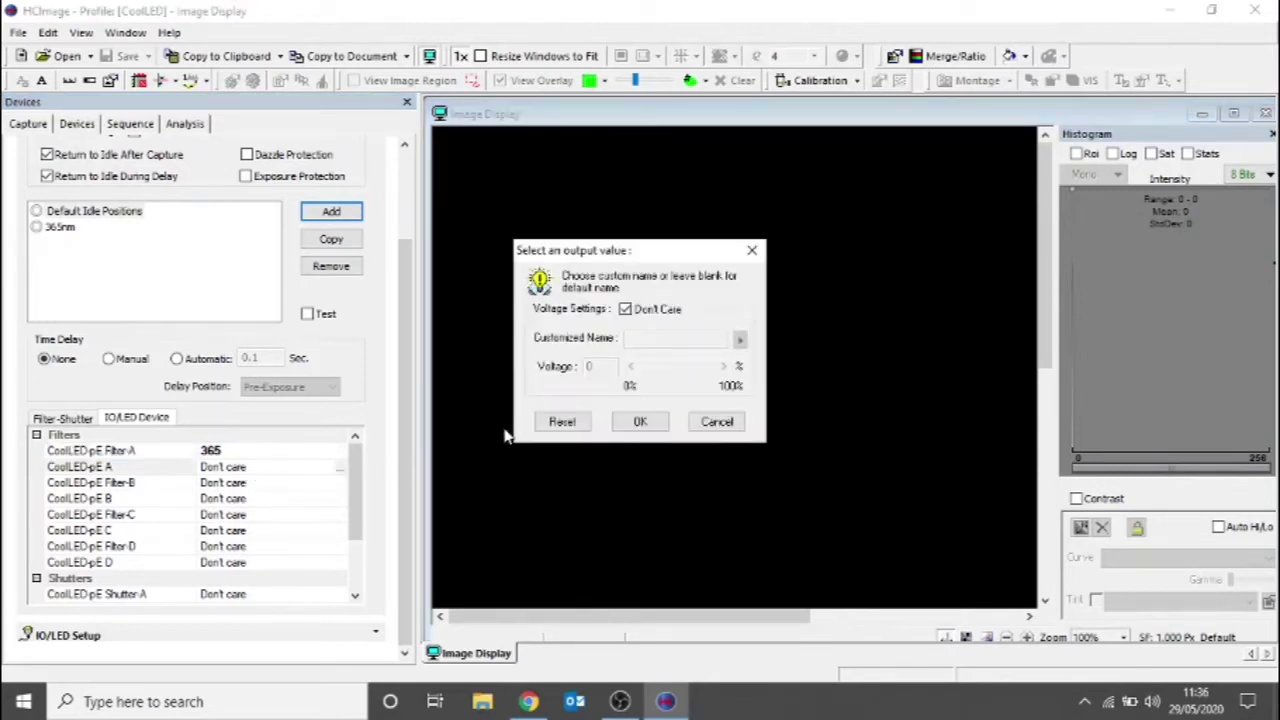
click(626, 311)
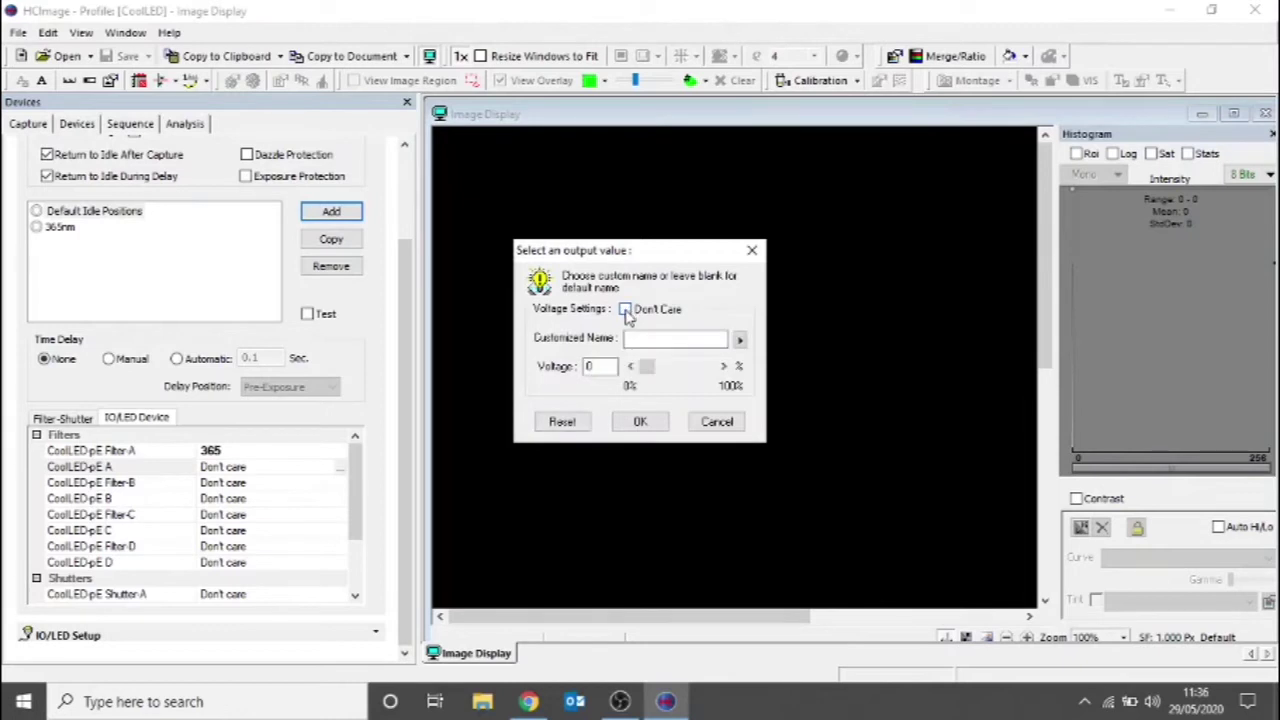
drag(647, 366, 714, 386)
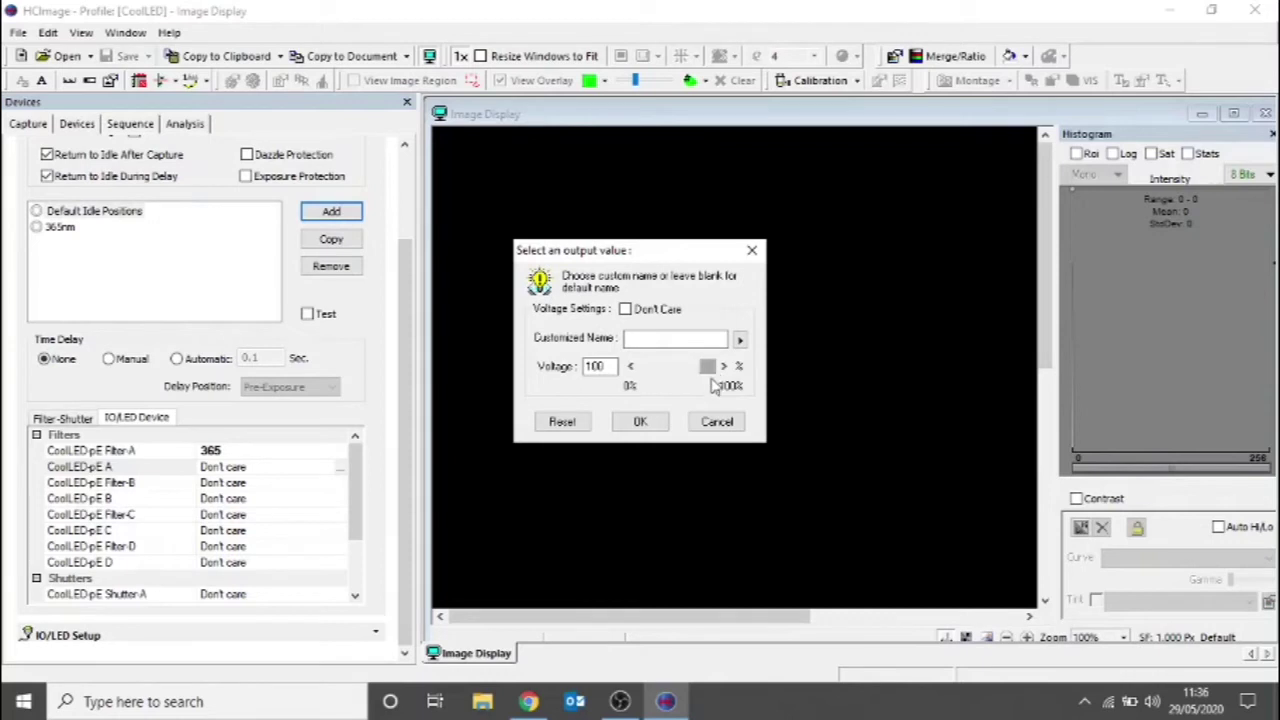
click(641, 422)
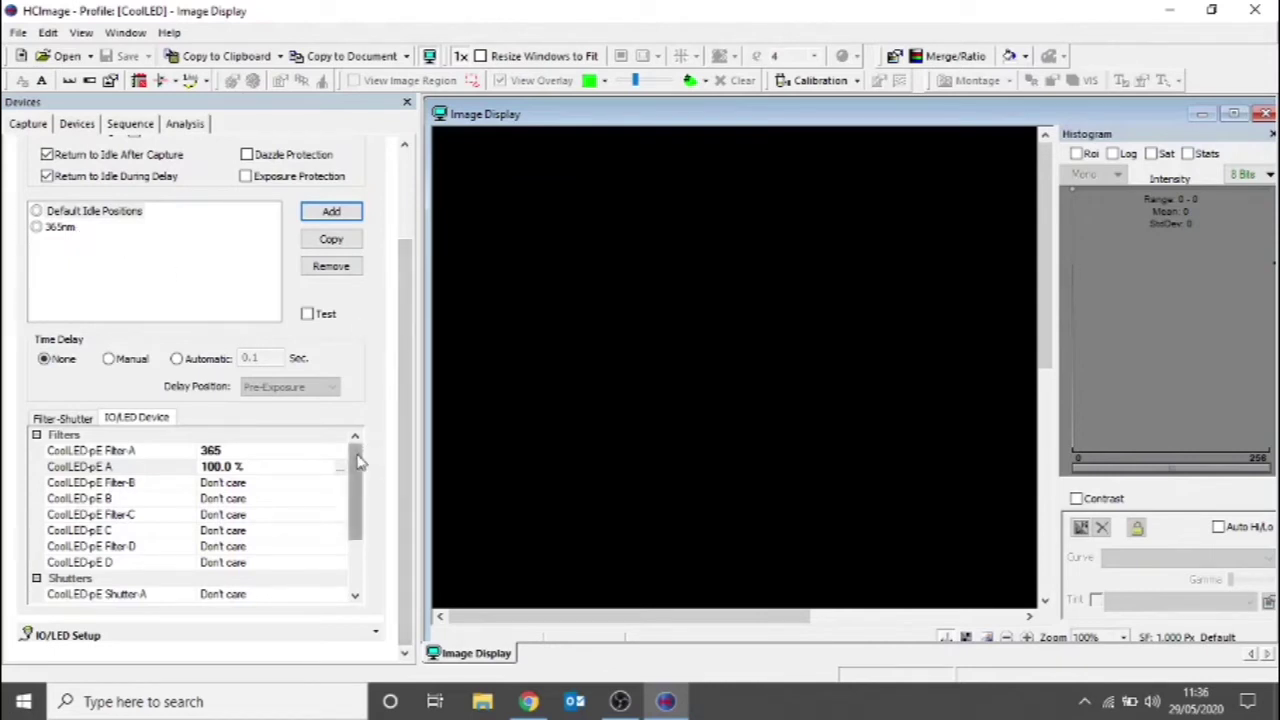
- Set CoolLED-pE Shutter-A to High and Shutter-B, Shutter-C and Shutter-D to Low for the 365nm group
drag(358, 460, 358, 518)
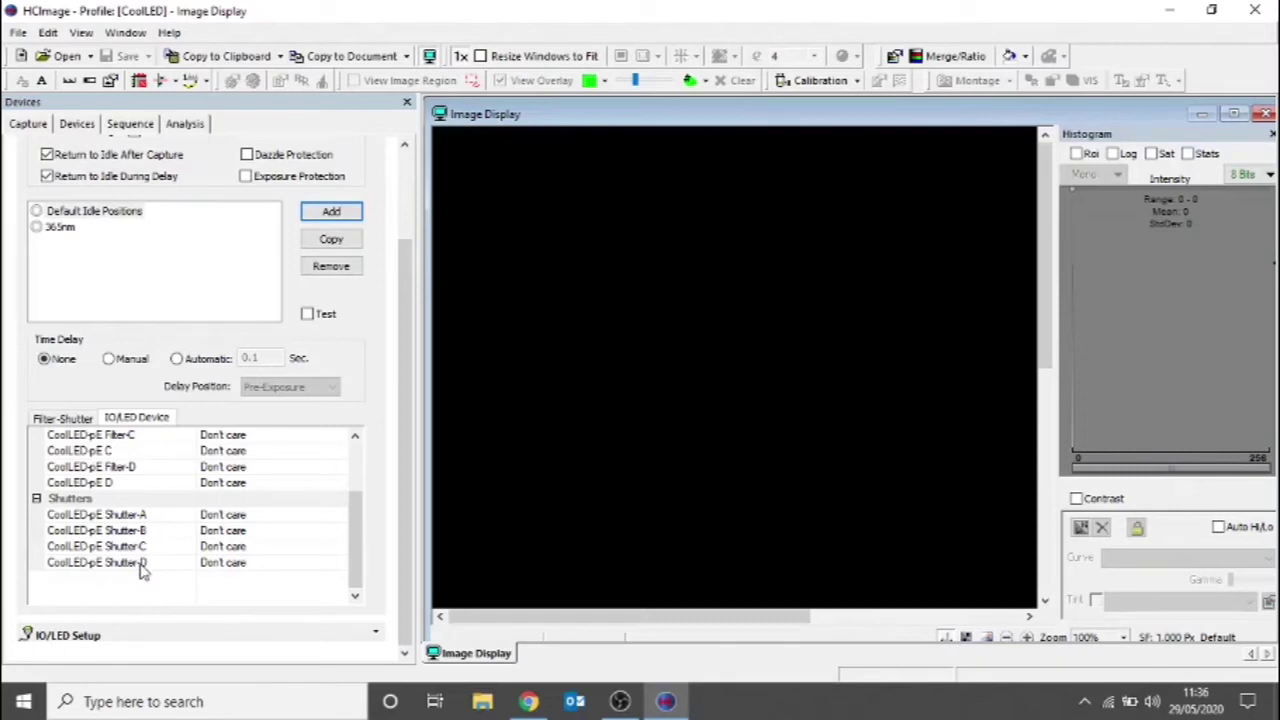
click(250, 516)
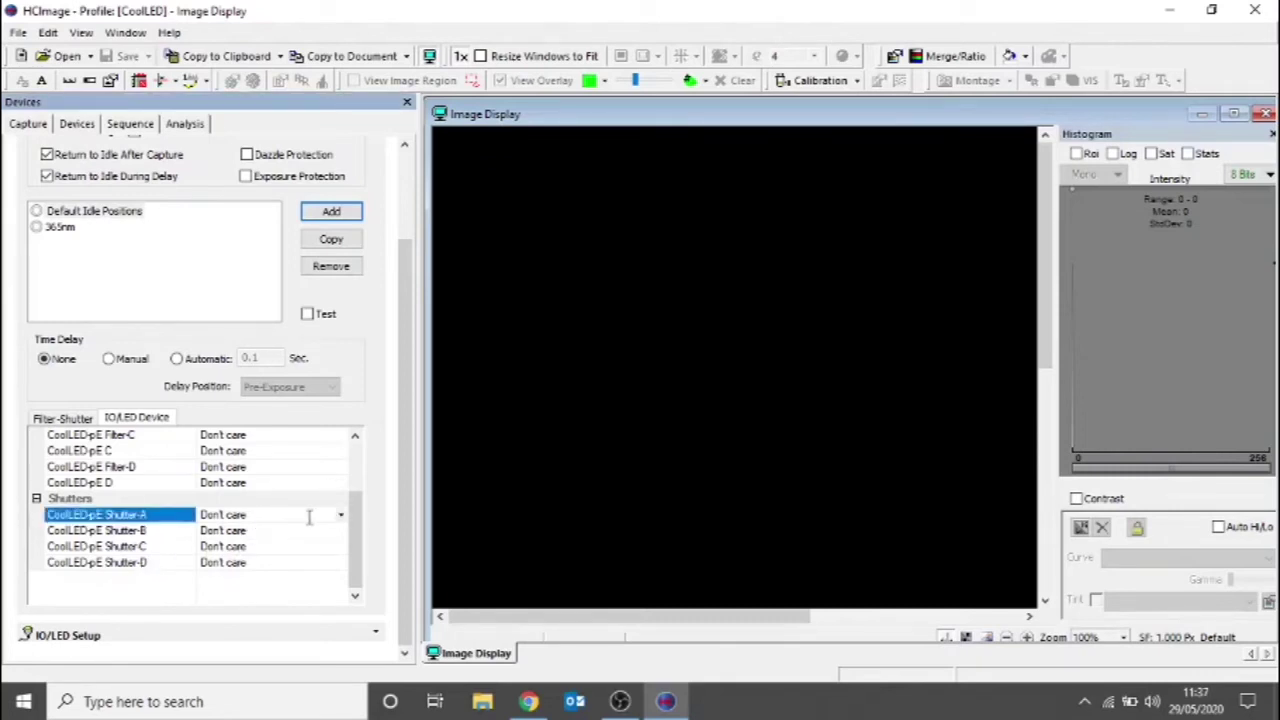
click(342, 516)
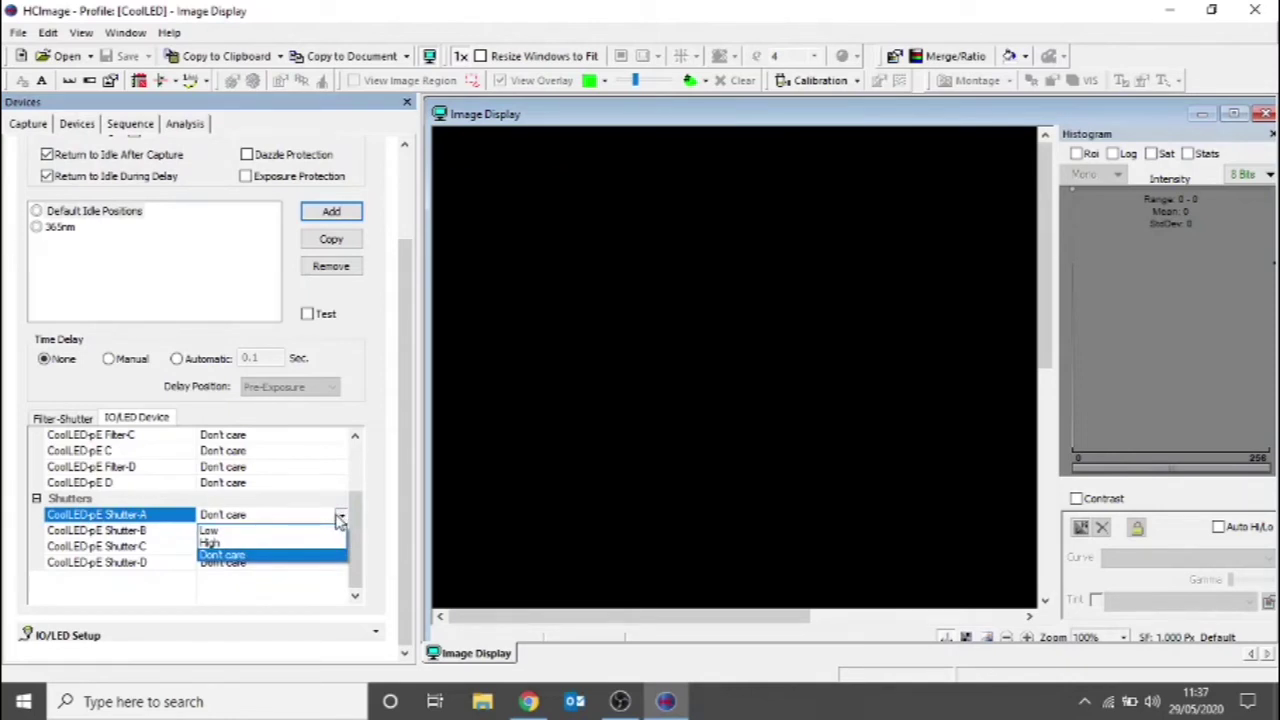
click(250, 544)
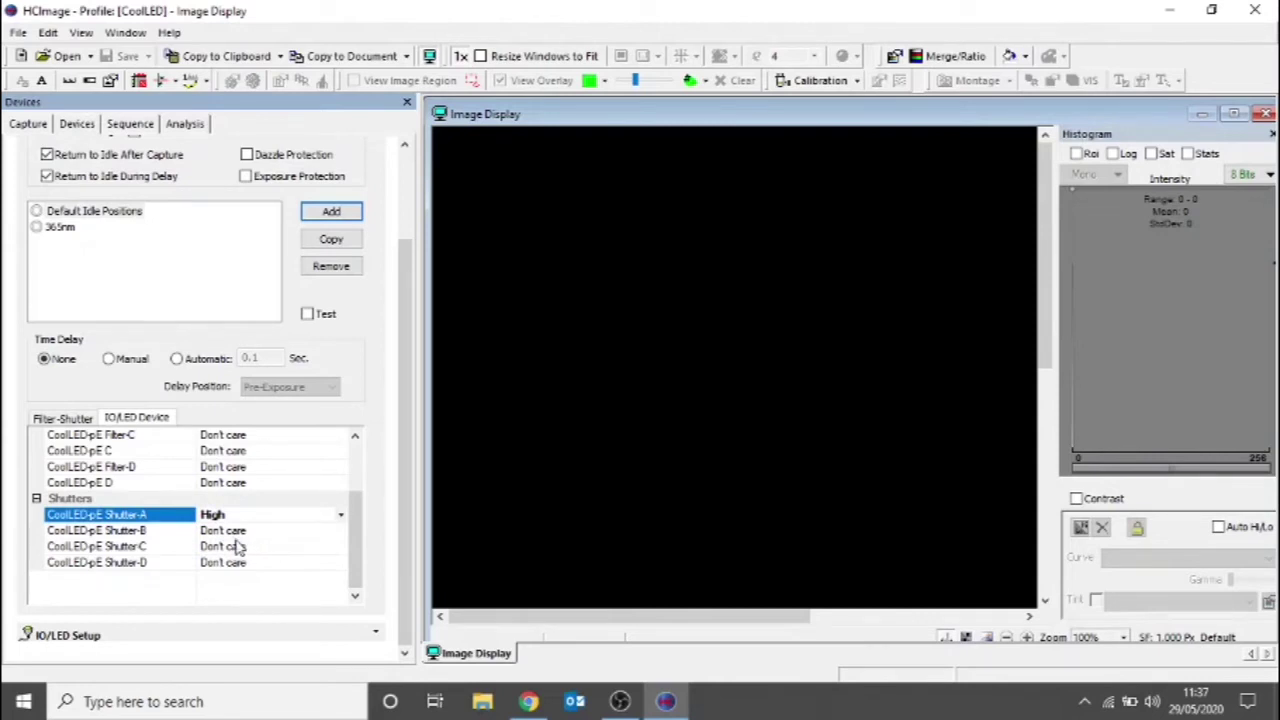
click(238, 535)
click(338, 532)
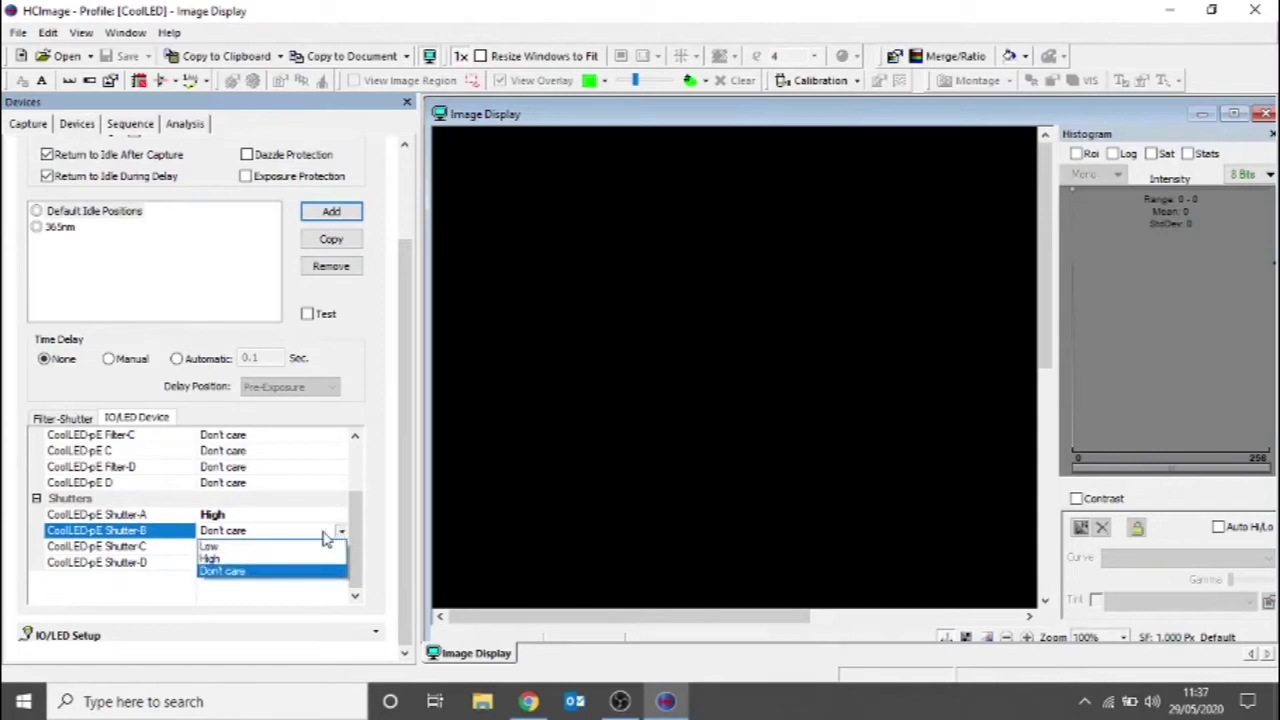
click(232, 546)
click(343, 548)
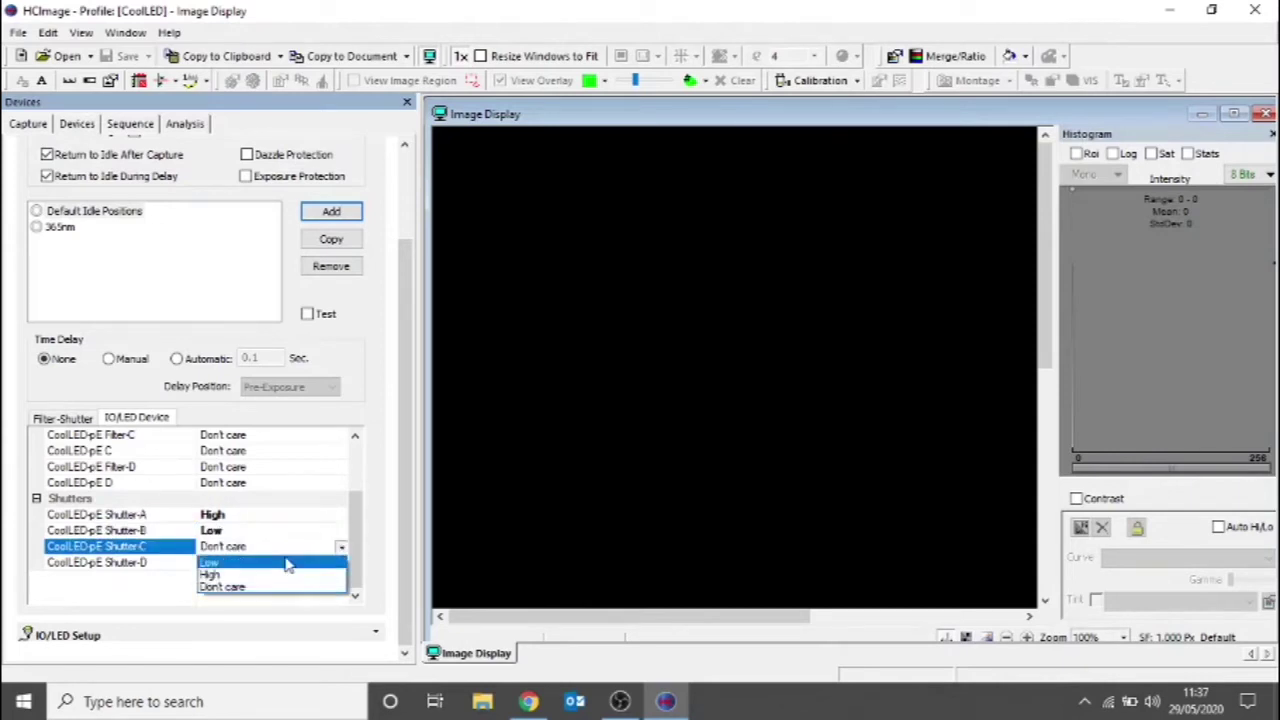
click(284, 562)
click(338, 563)
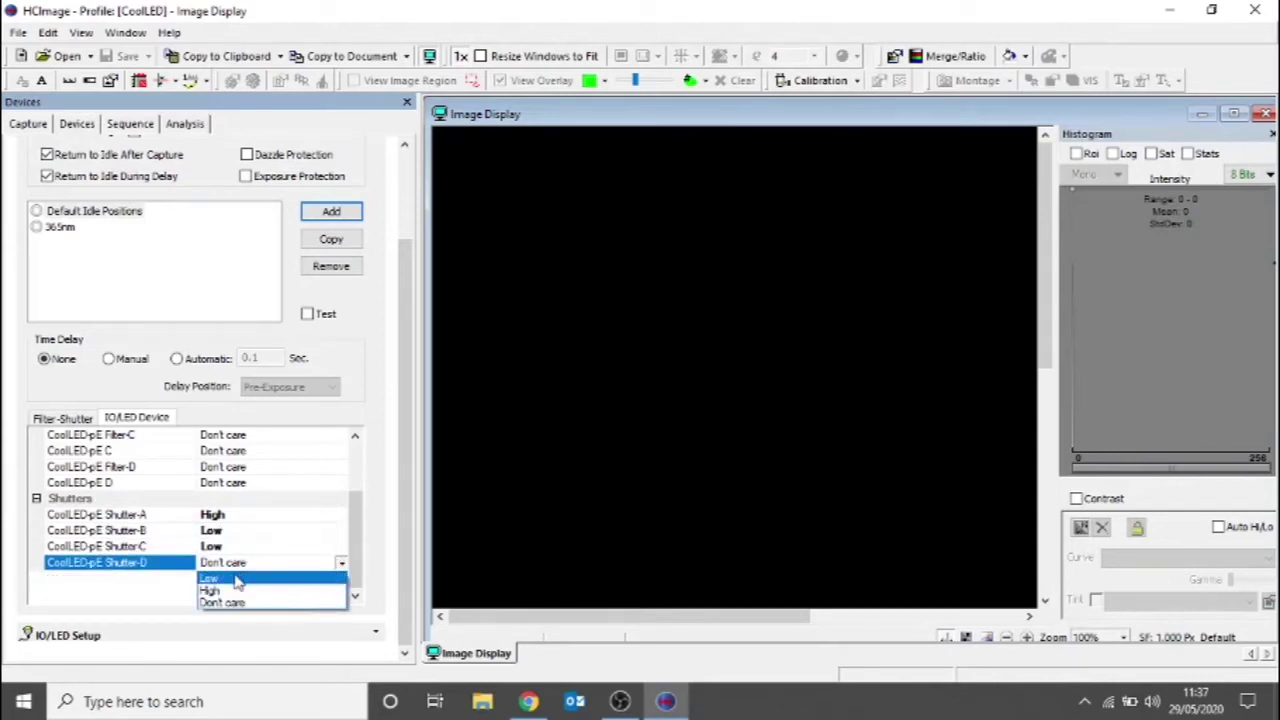
click(237, 579)
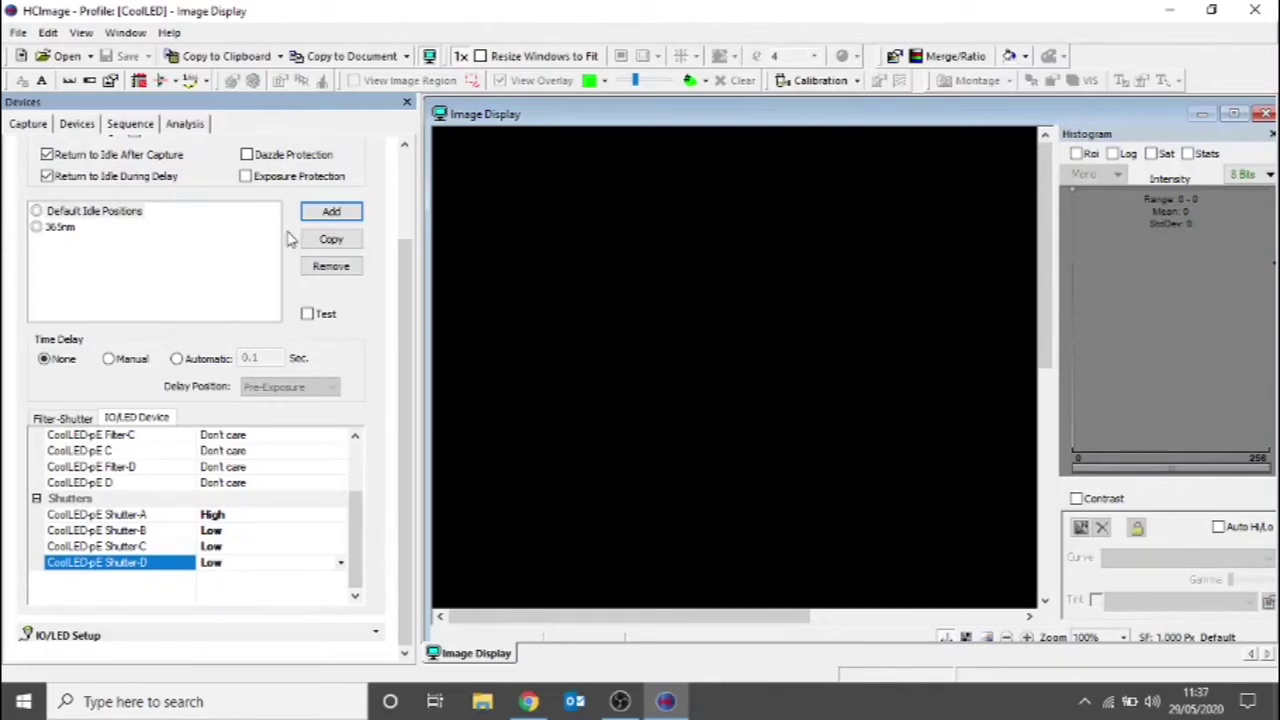
- Add a second filter/shutter group named 490nm
click(346, 218)
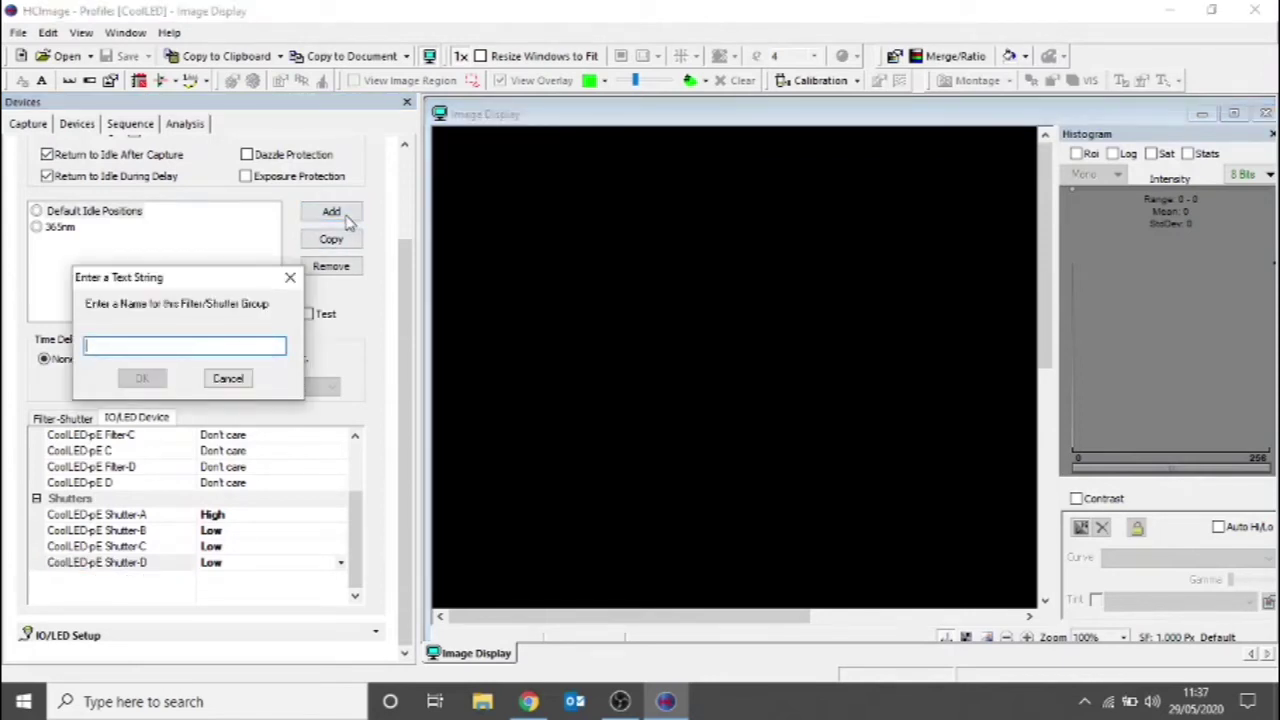
text(4)
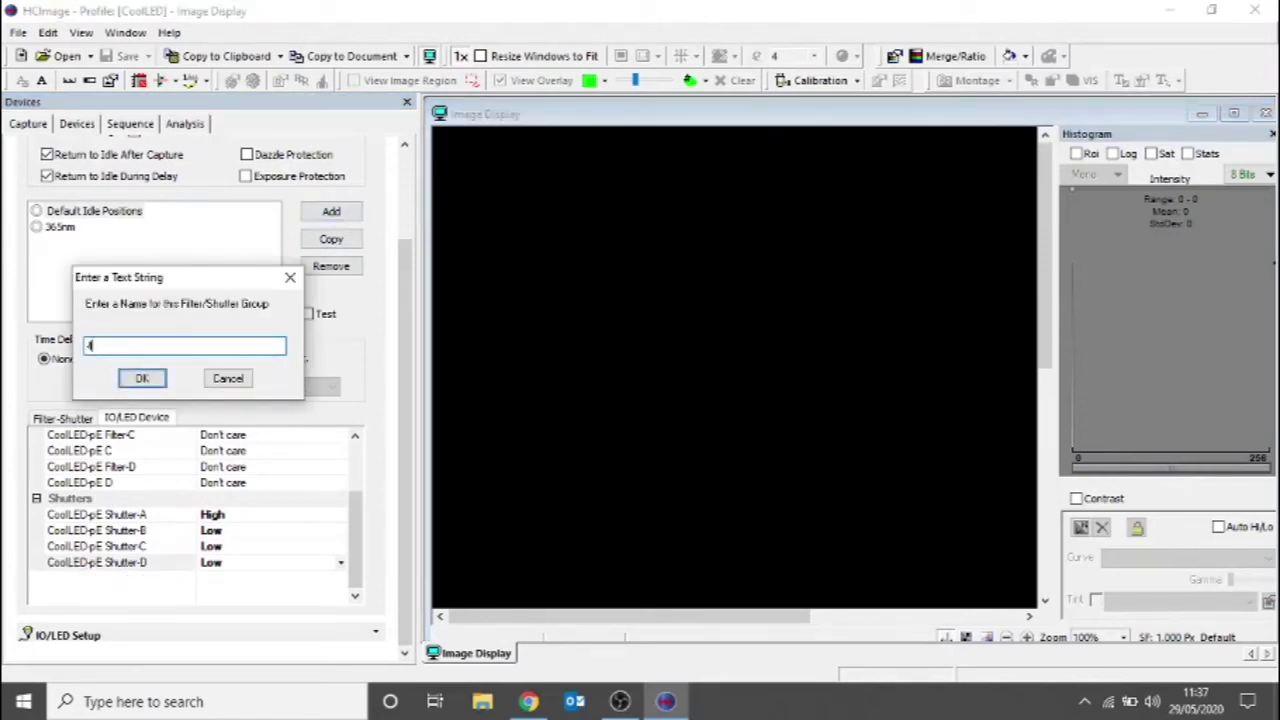
text(90nm)
click(162, 374)
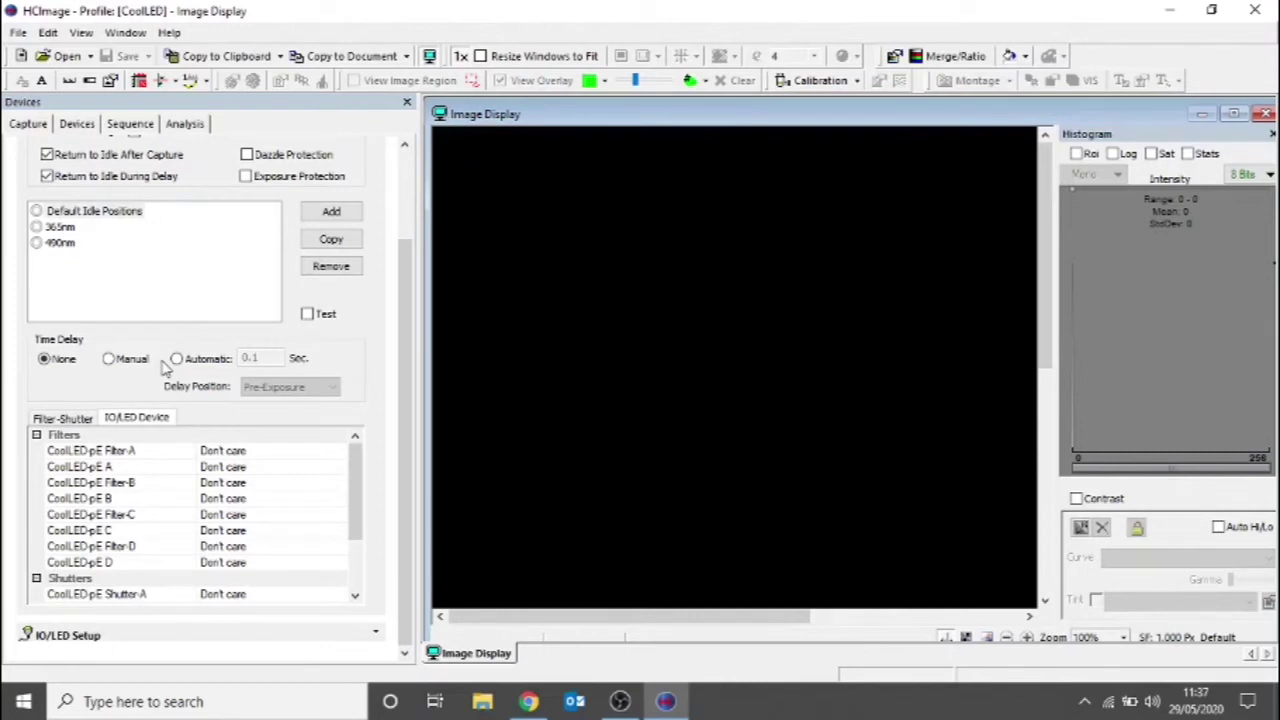
- For the 490nm group, set CoolLED-pE Filter-B to 490 and the CoolLED-pE B output to 75%
click(146, 485)
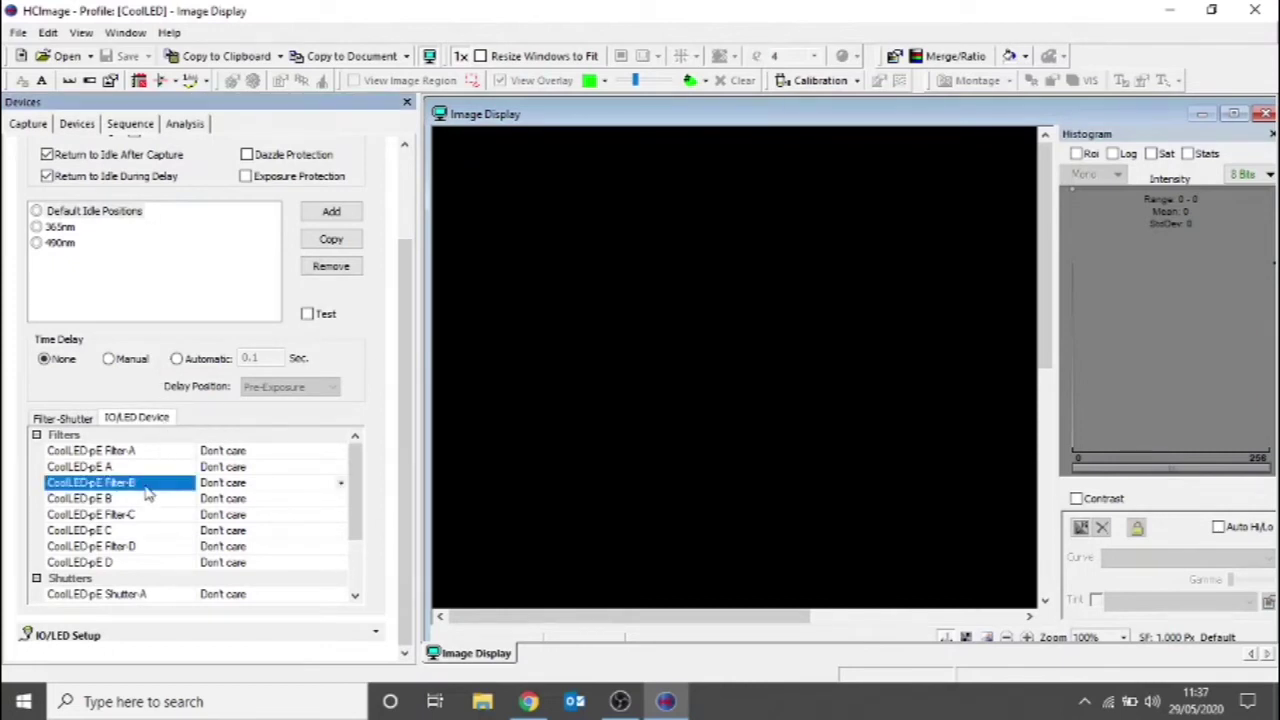
click(341, 484)
click(238, 522)
click(222, 500)
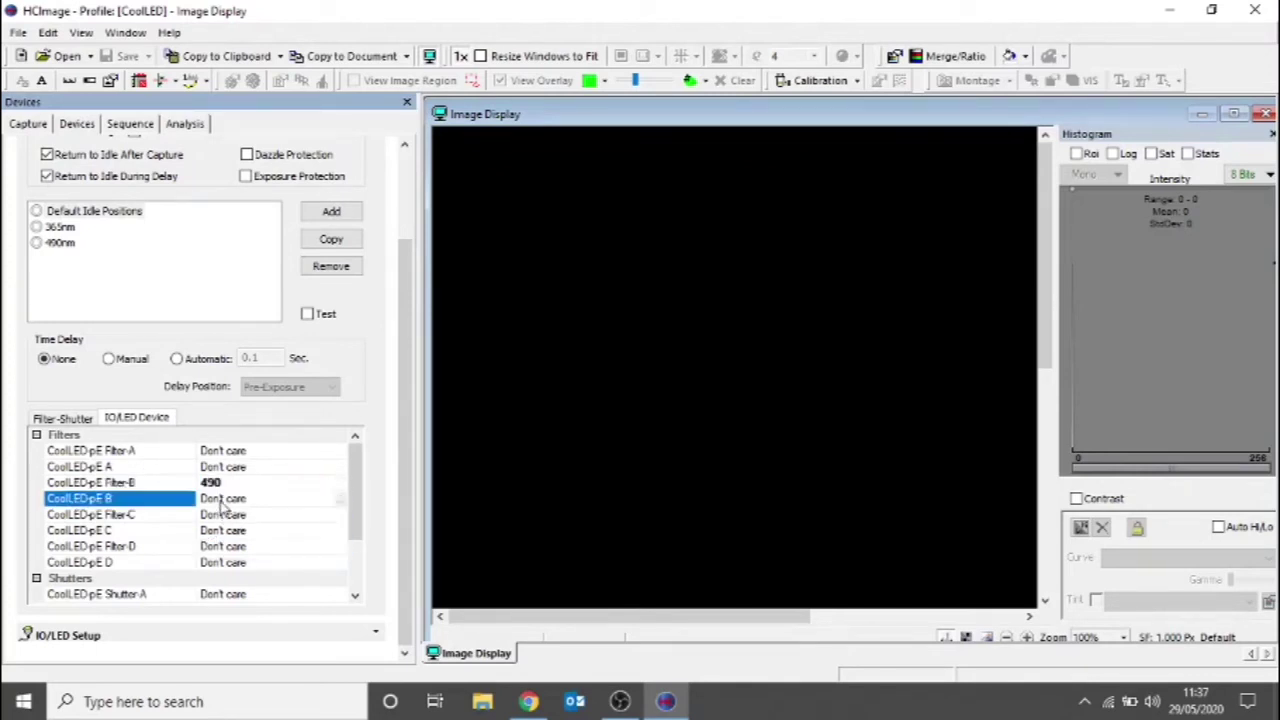
click(341, 499)
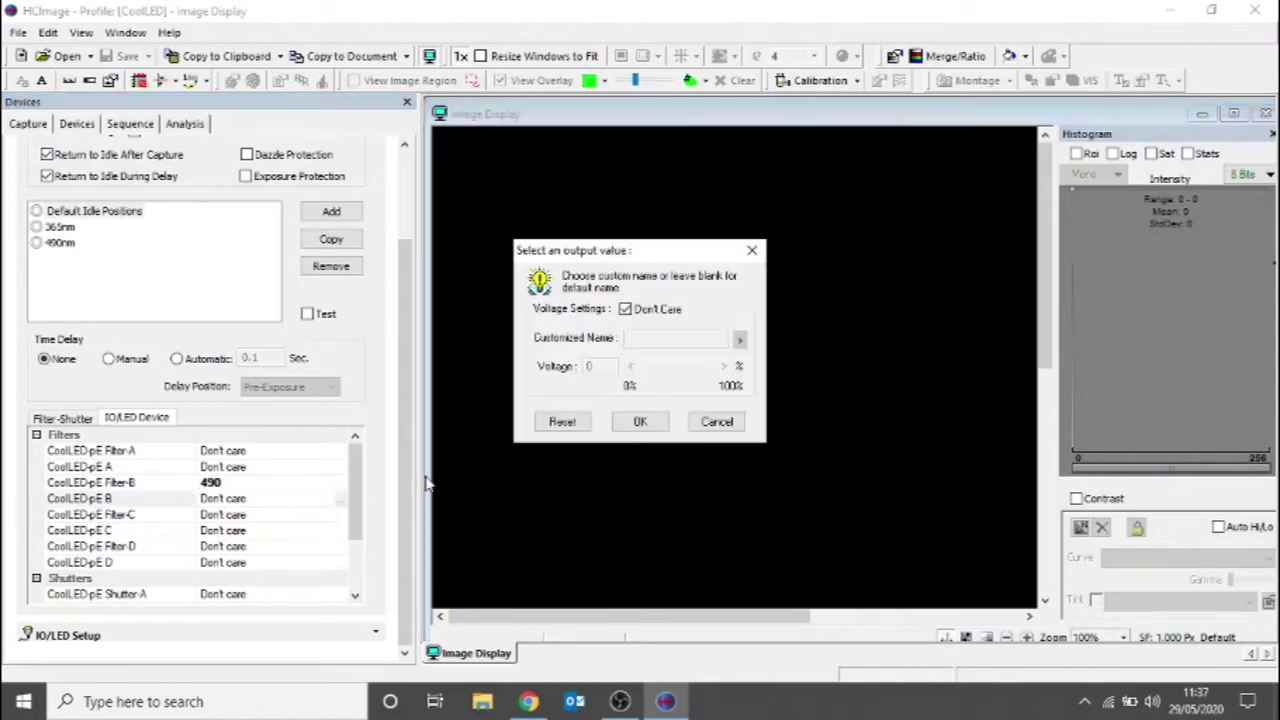
click(645, 310)
drag(640, 373, 726, 370)
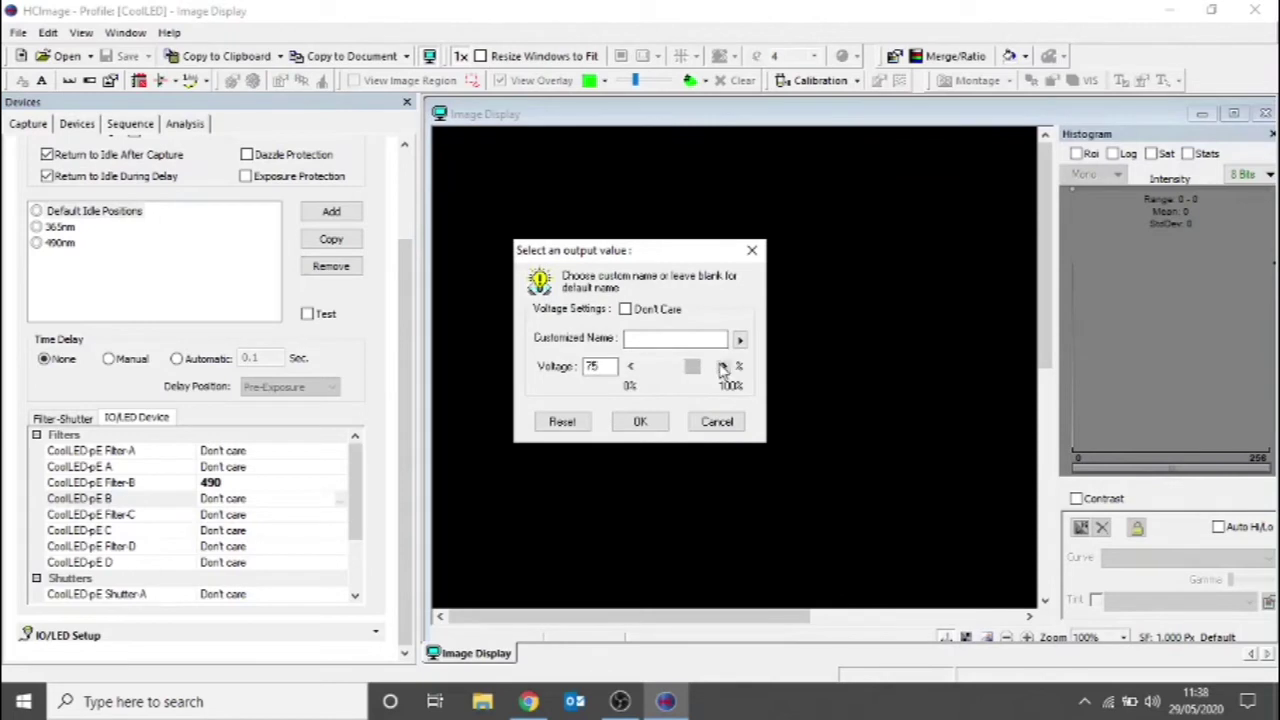
click(654, 423)
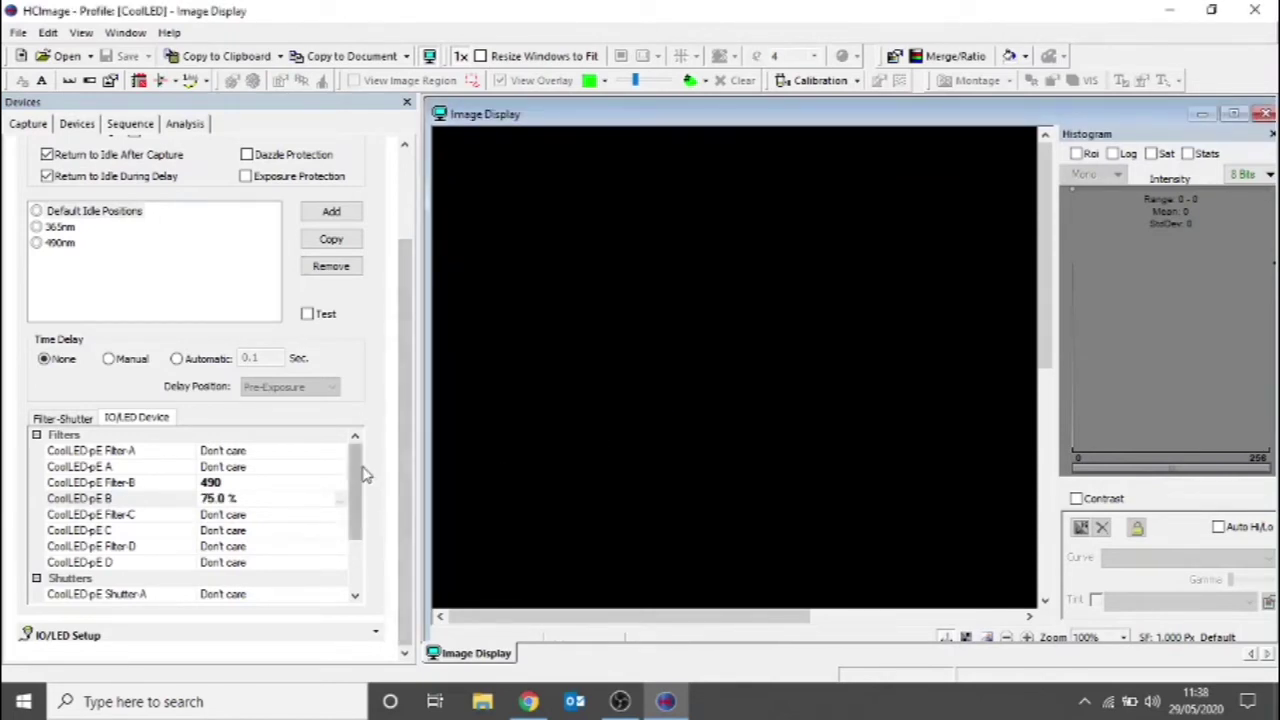
- For the 490nm group, set CoolLED-pE Shutter-B to High and Shutter-A, Shutter-C and Shutter-D to Low
drag(363, 474, 362, 557)
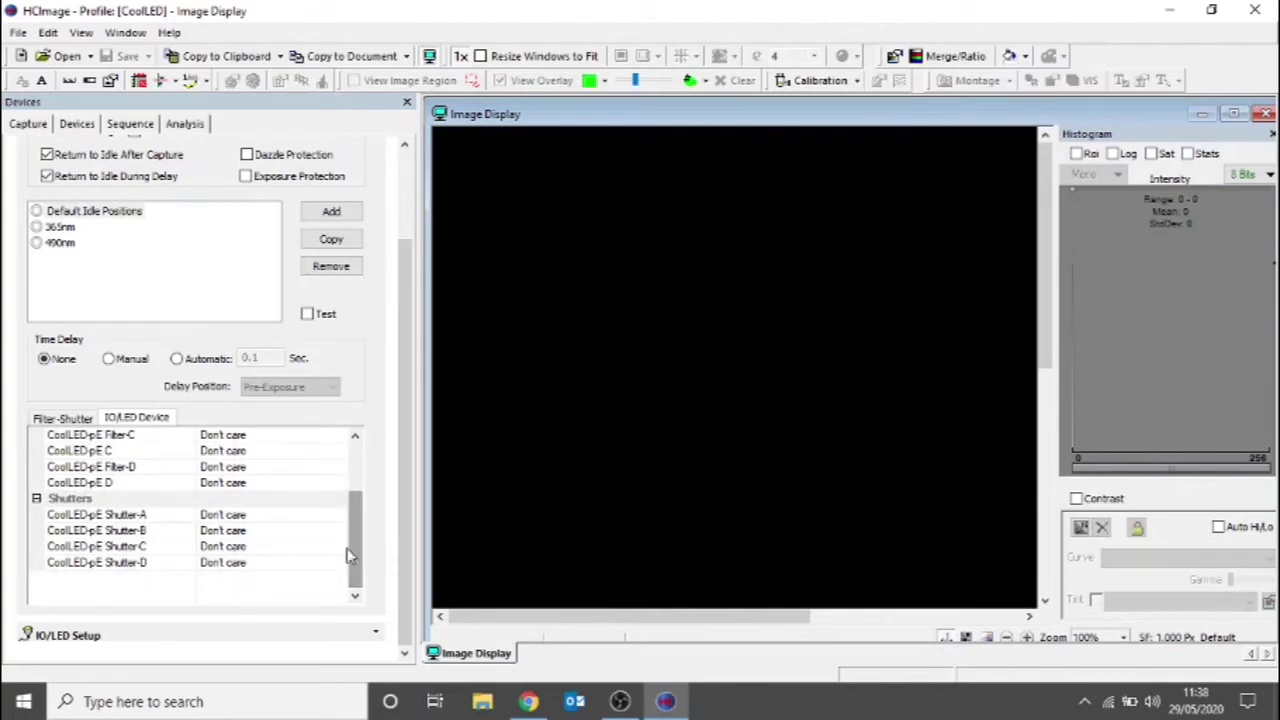
click(238, 532)
click(340, 534)
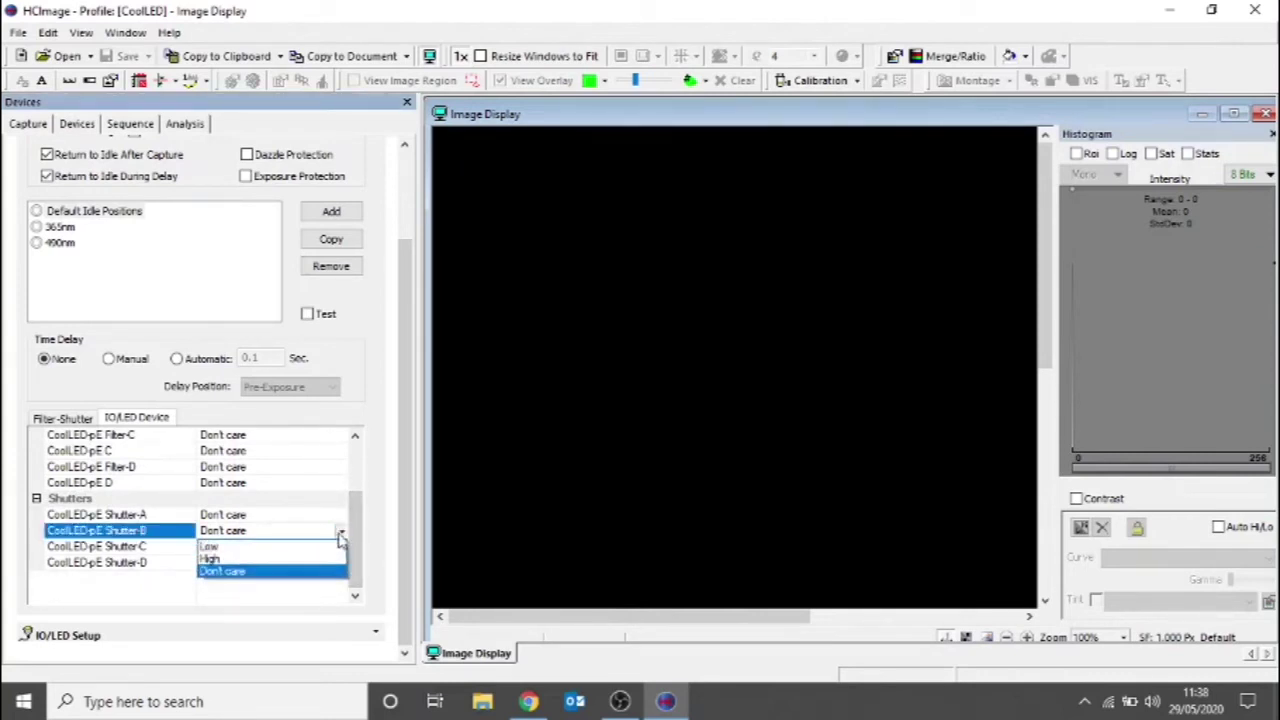
click(247, 557)
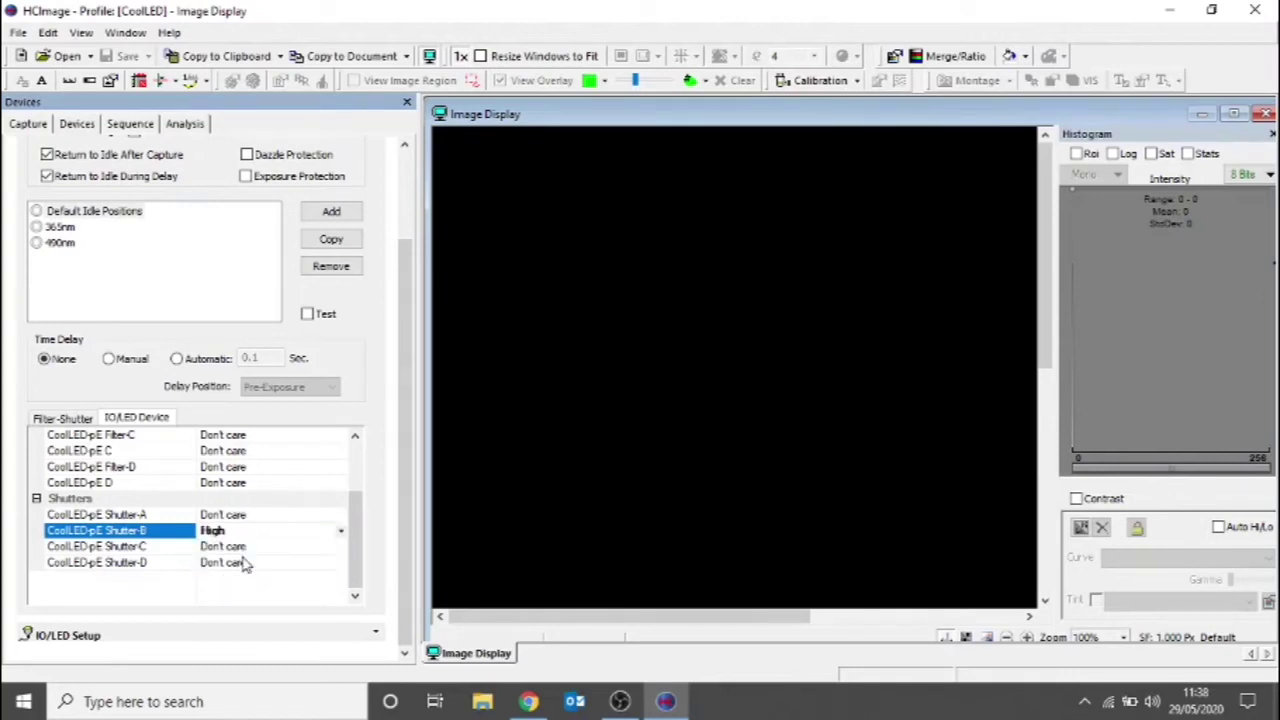
click(339, 516)
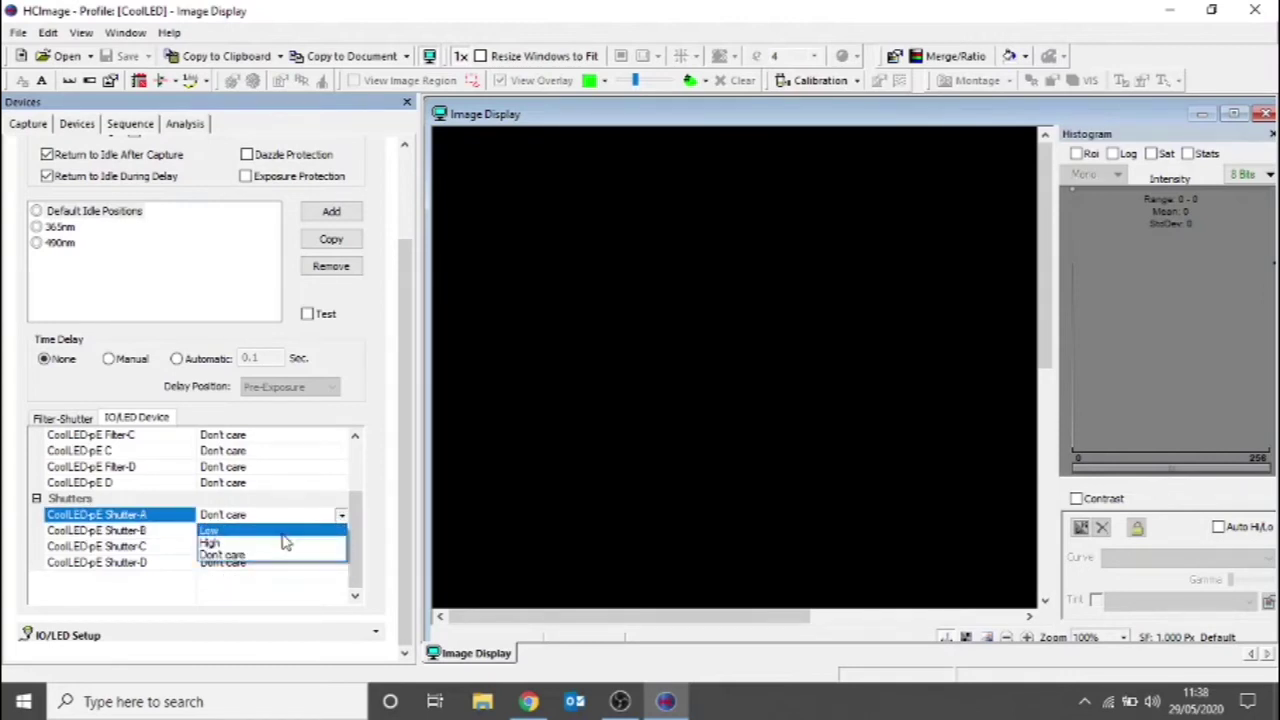
click(284, 531)
click(314, 546)
click(340, 547)
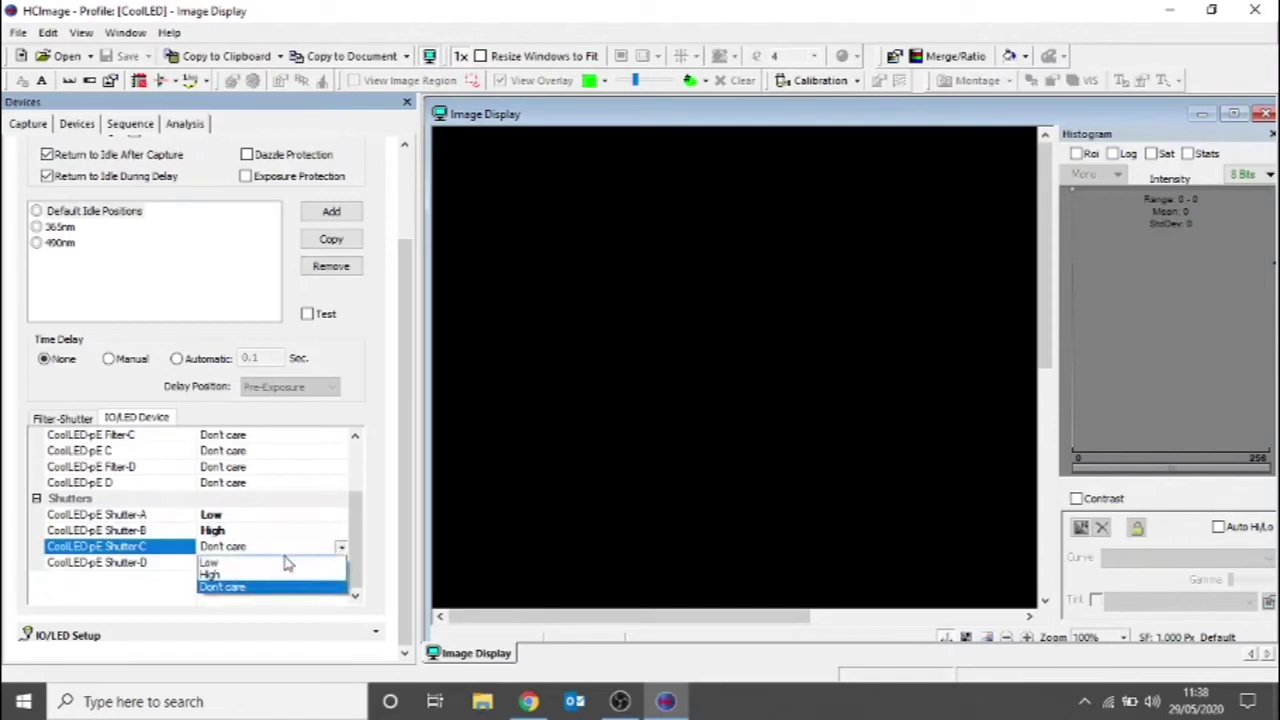
click(286, 563)
click(279, 564)
click(341, 563)
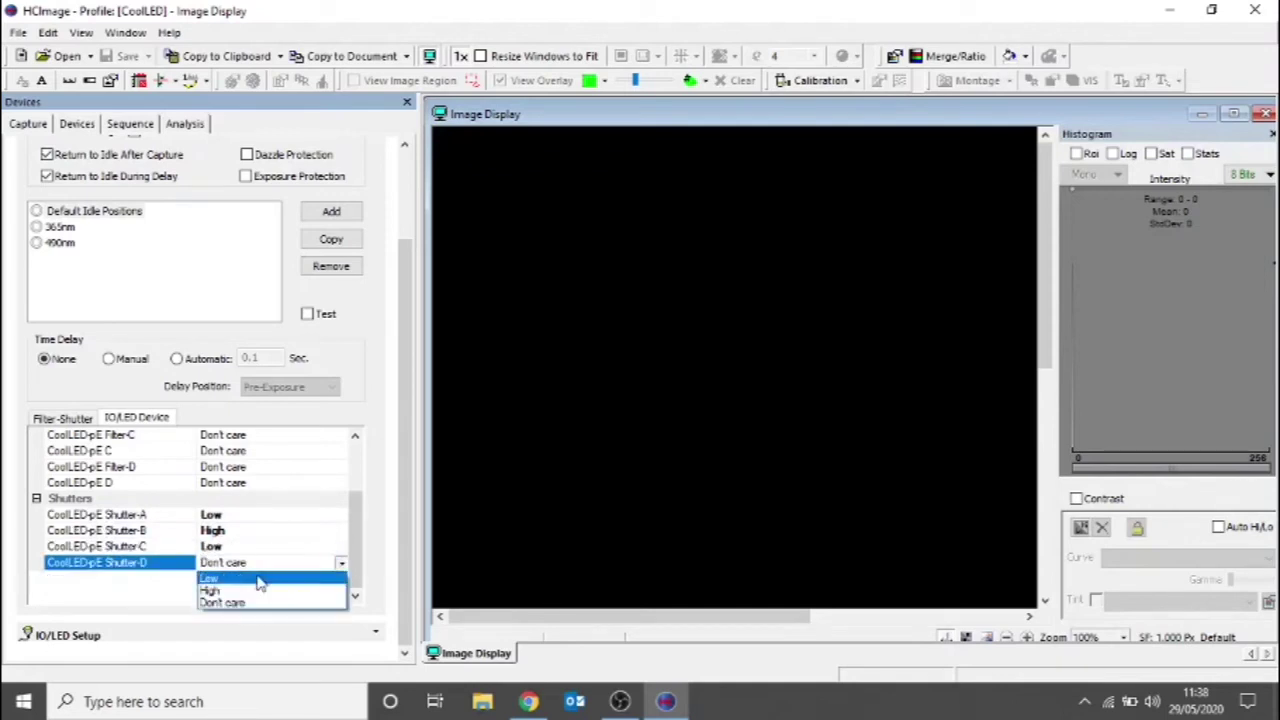
click(258, 580)
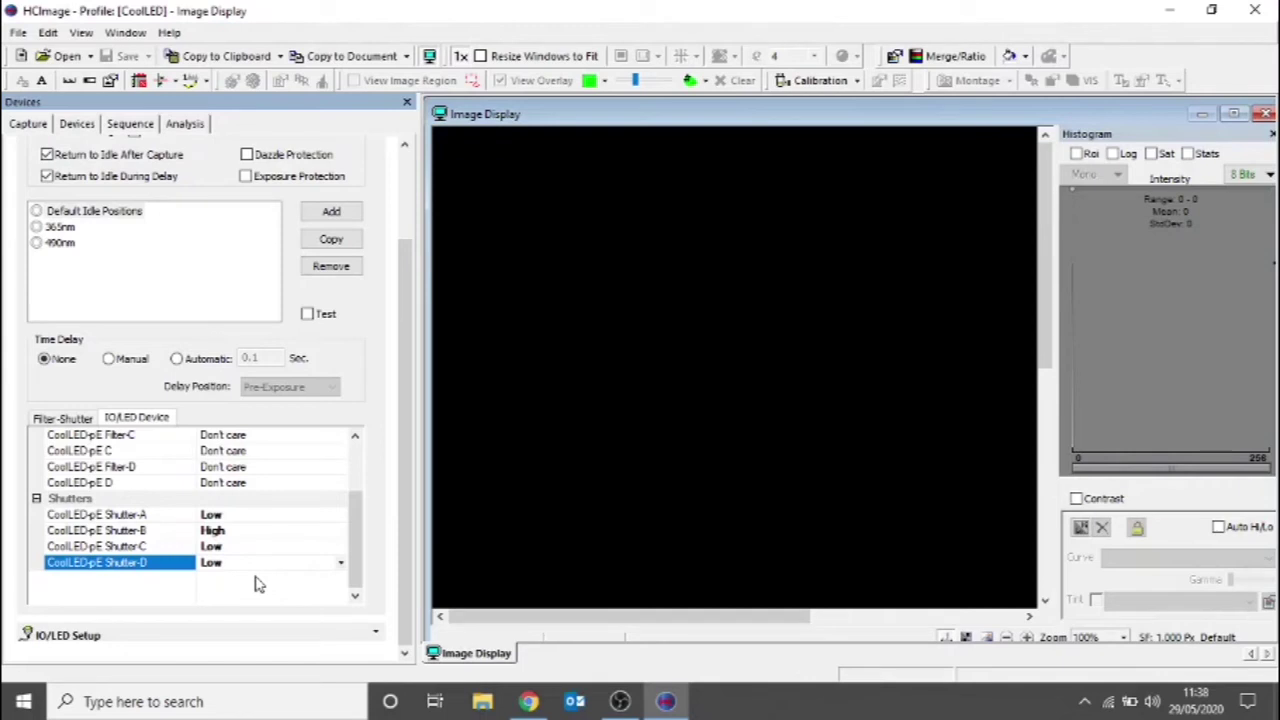
- Add a third filter/shutter group named DAPI FITC TRITC Cy5
click(308, 213)
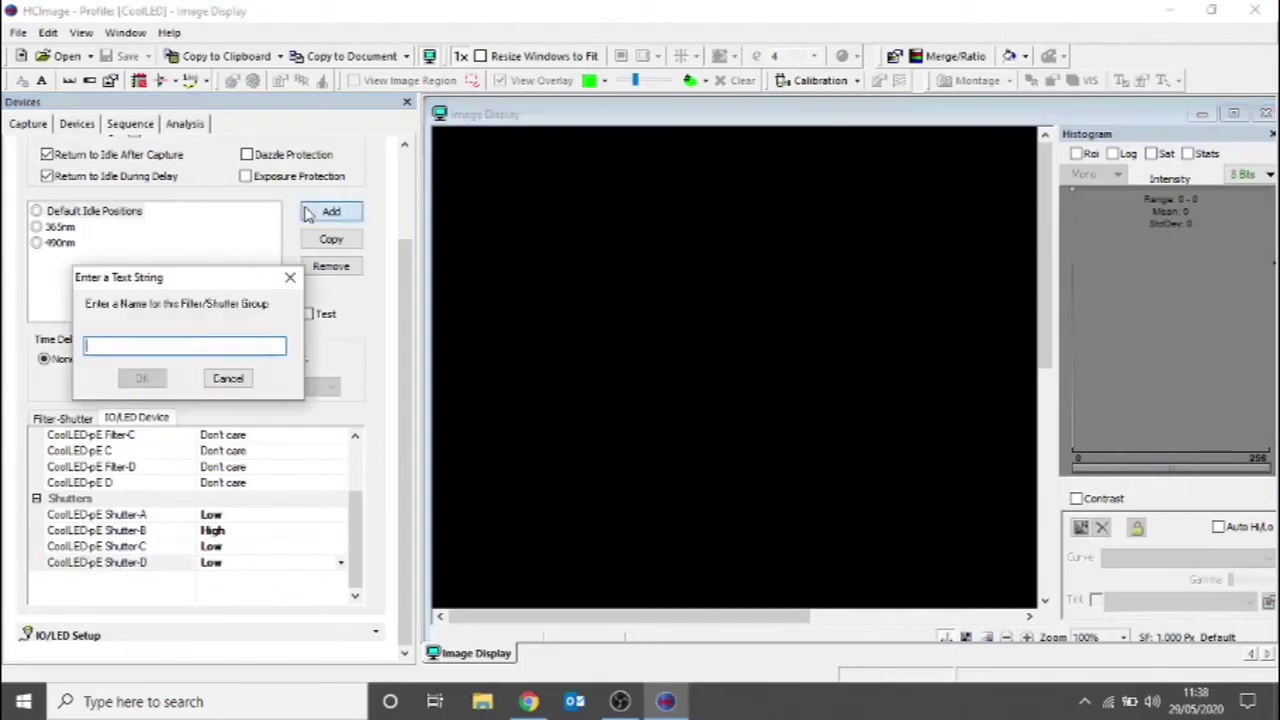
text(DAPI)
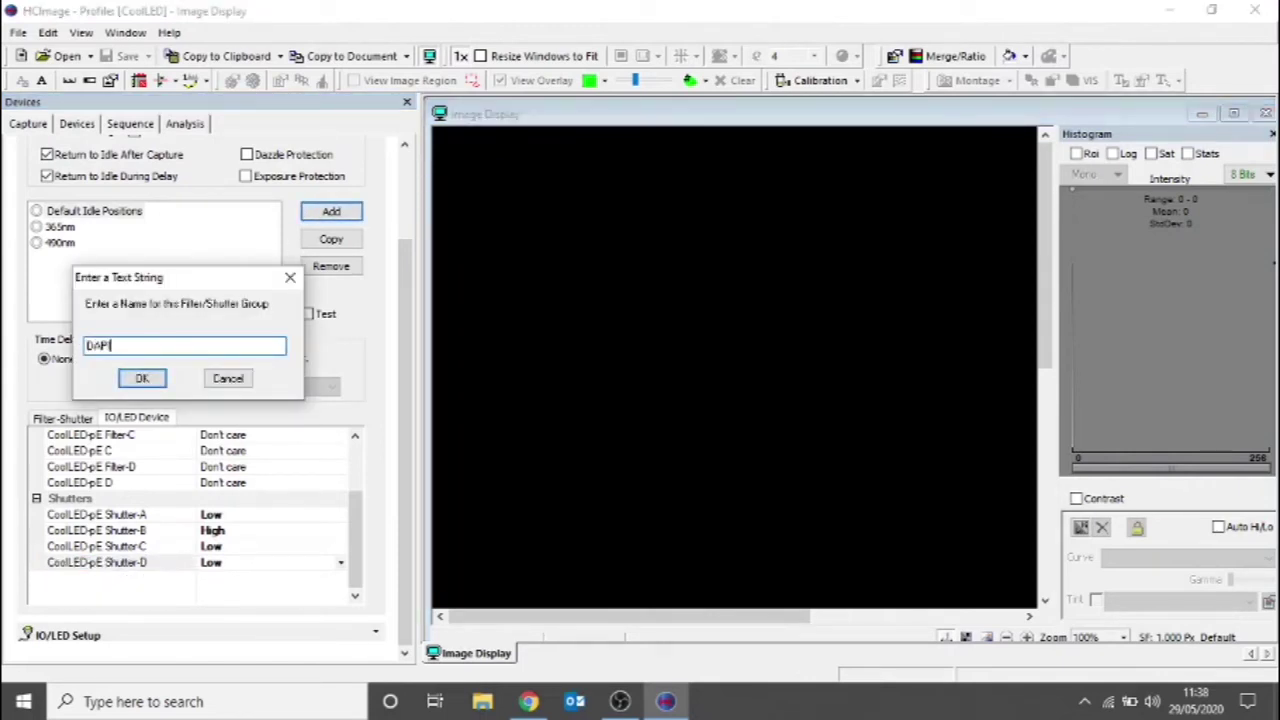
text( FITC TRITC Cy5)
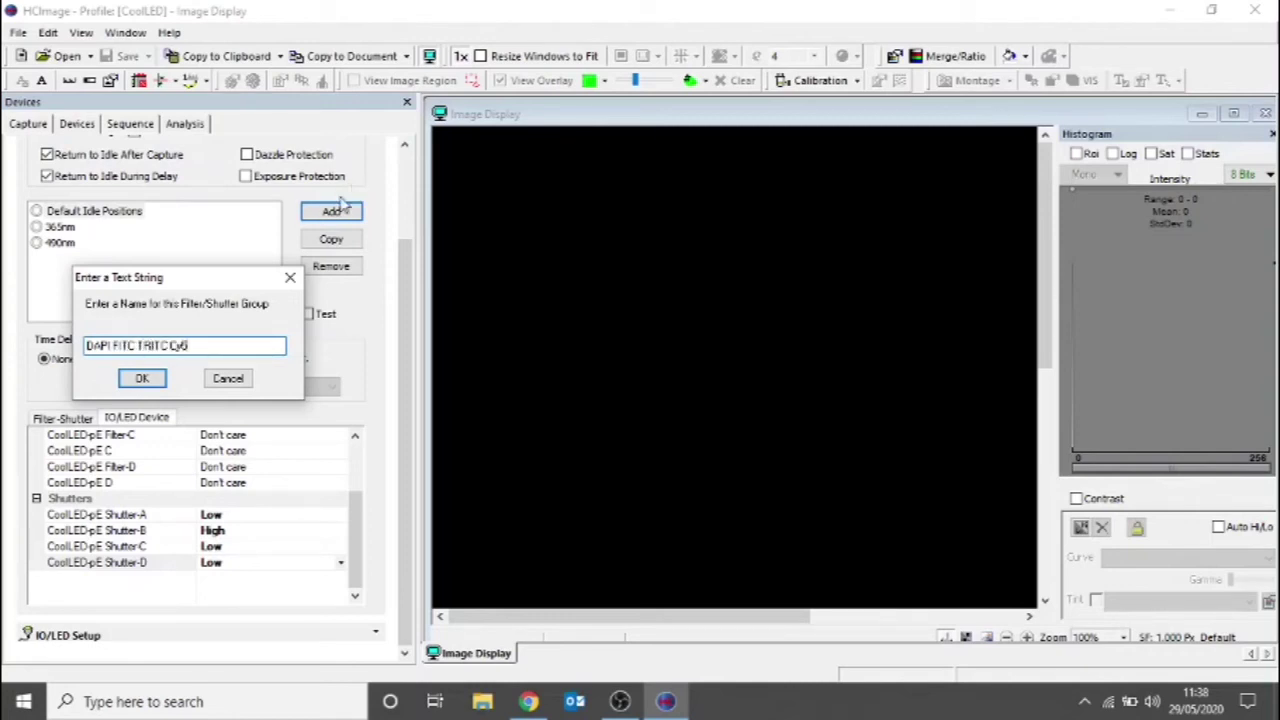
click(142, 380)
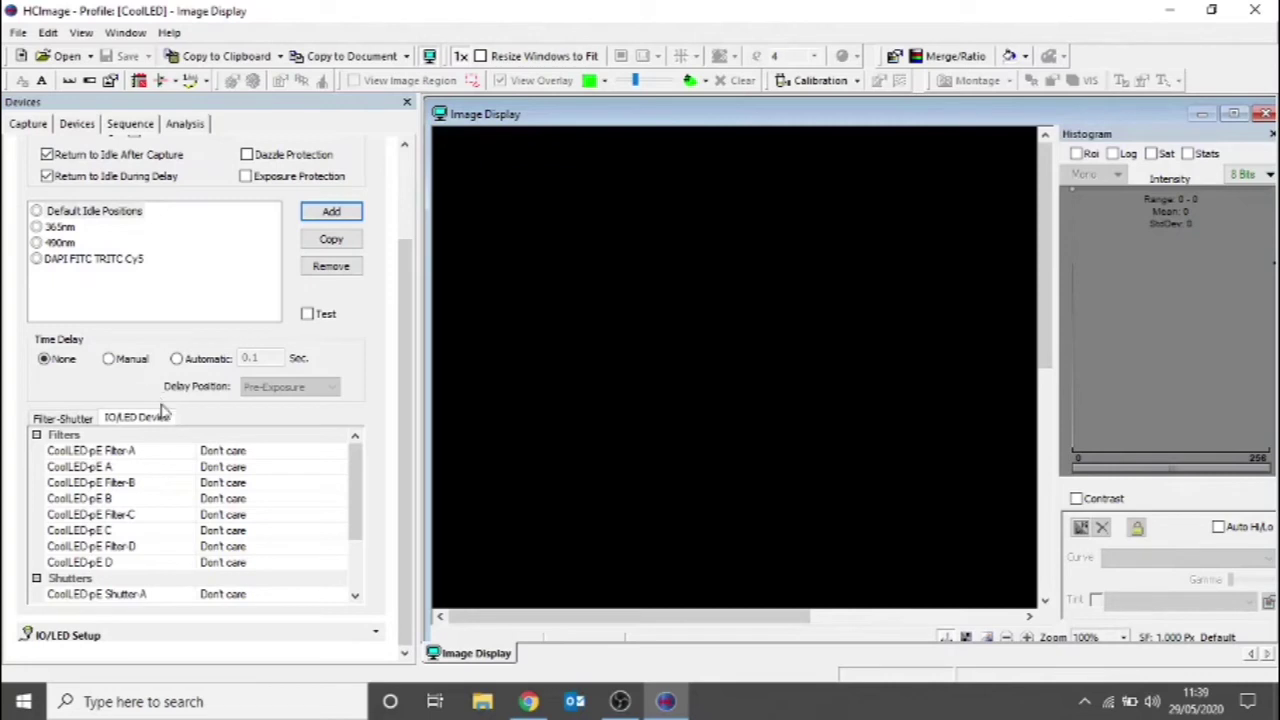
- For the DAPI FITC TRITC Cy5 group, set CoolLED-pE Filter-A to 365 and the CoolLED-pE A output to 50%
click(141, 452)
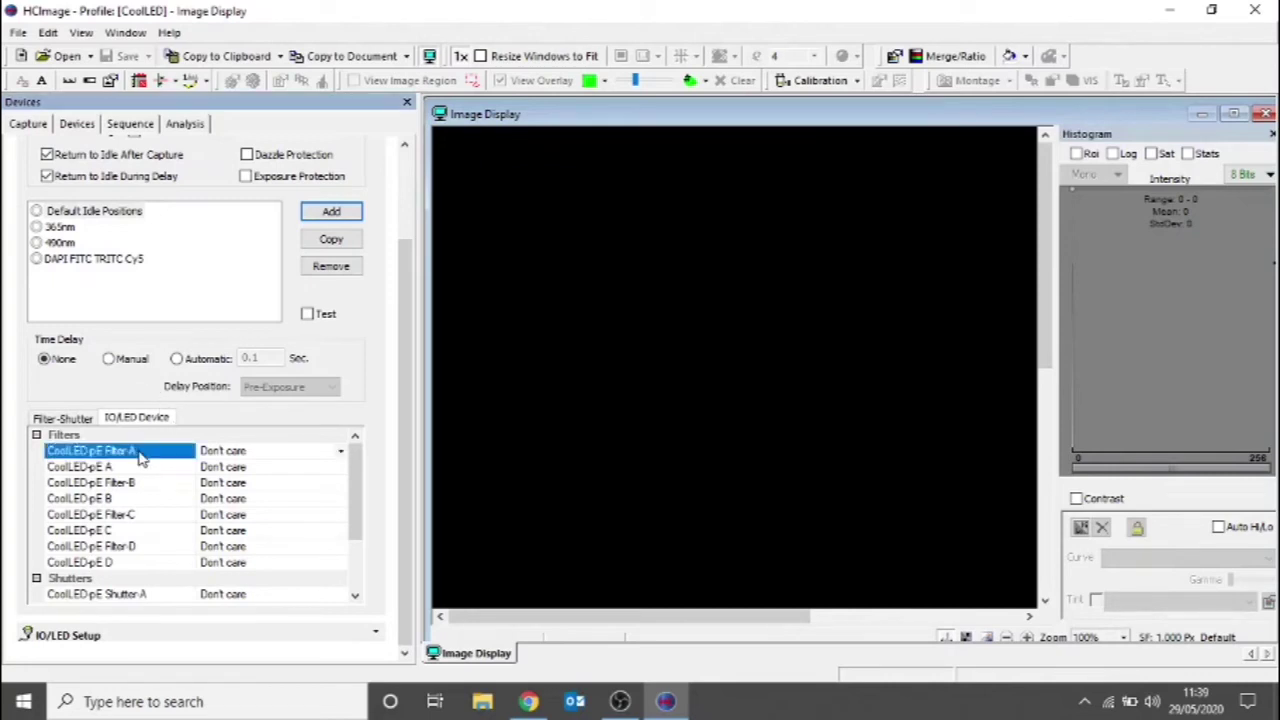
click(341, 451)
click(301, 469)
click(256, 467)
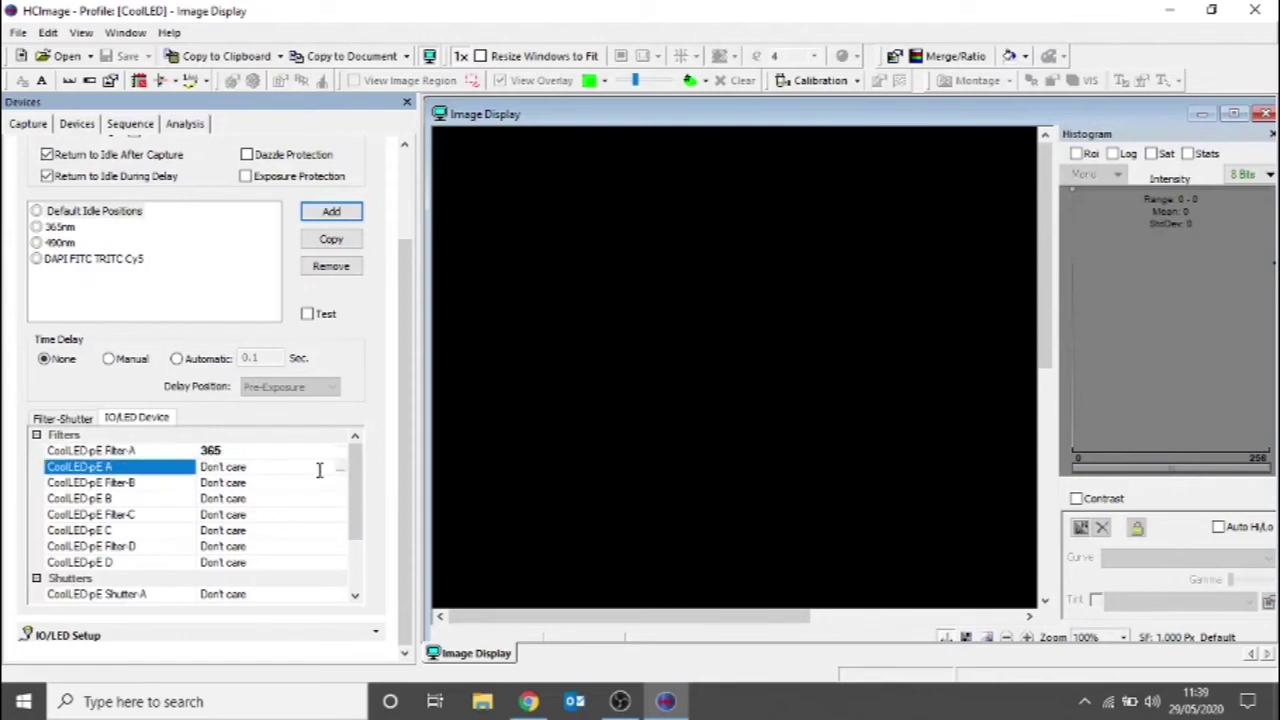
click(341, 467)
click(626, 310)
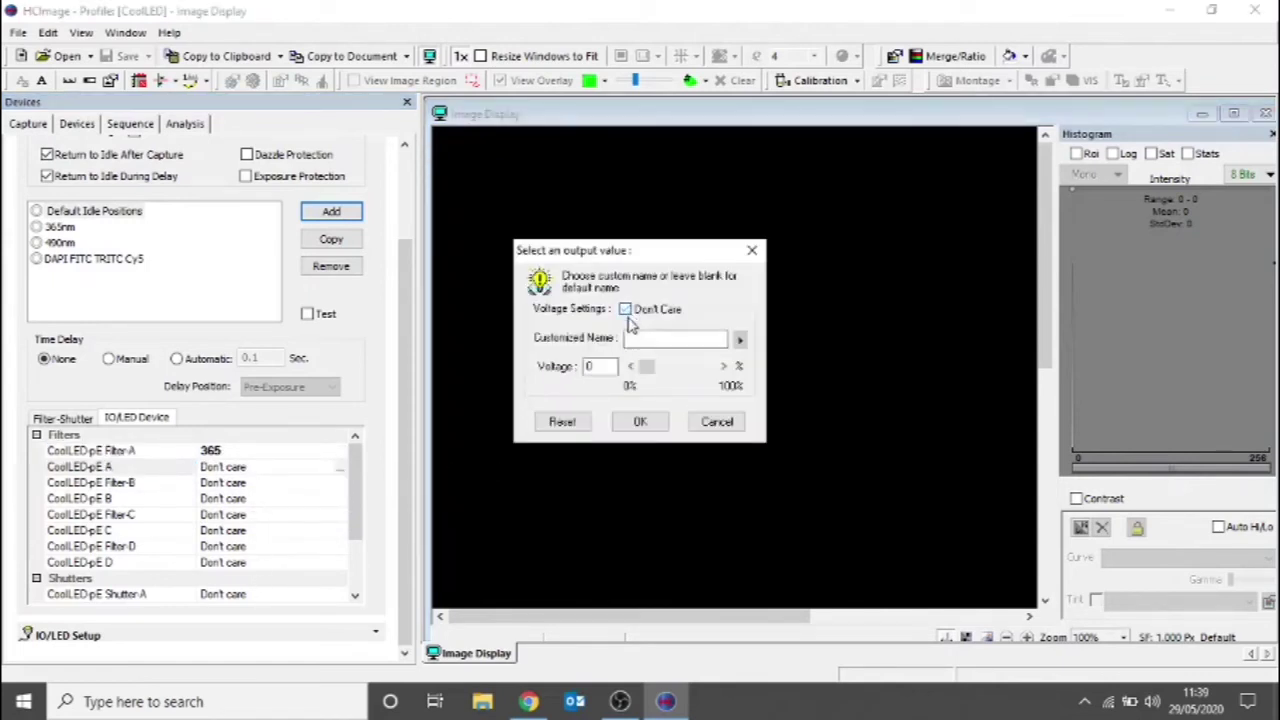
drag(646, 366, 674, 370)
click(720, 368)
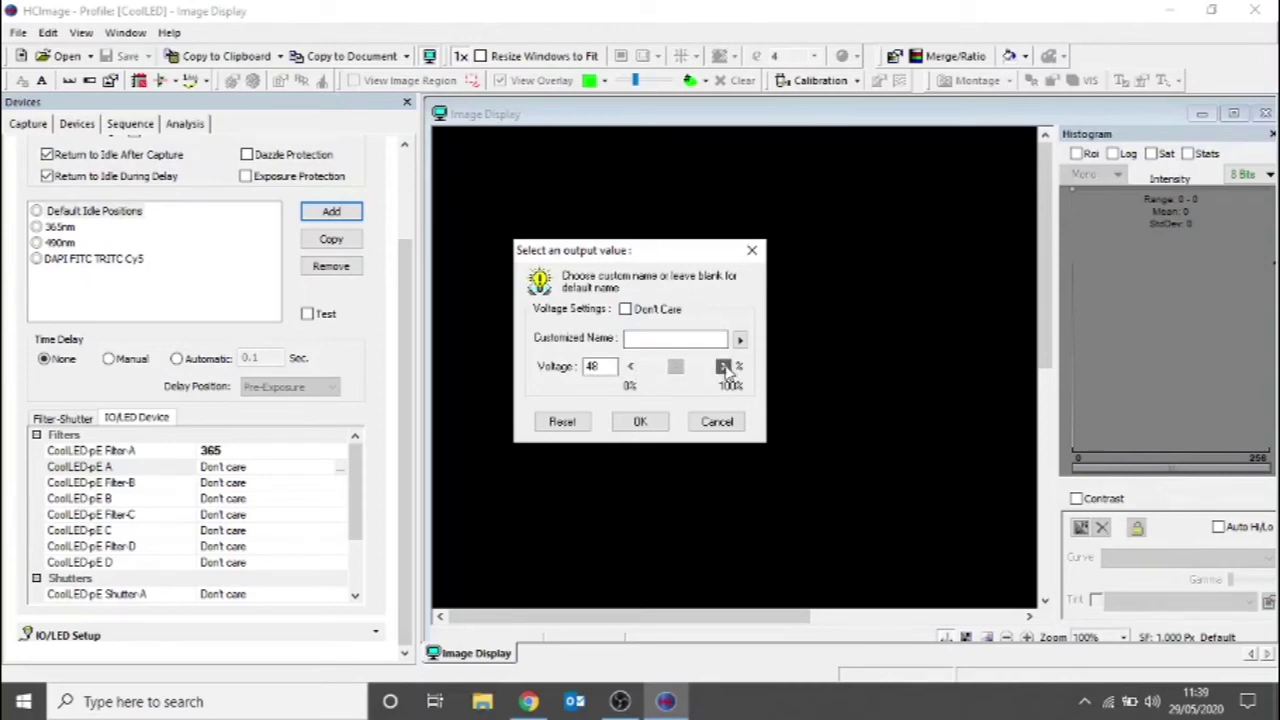
click(660, 422)
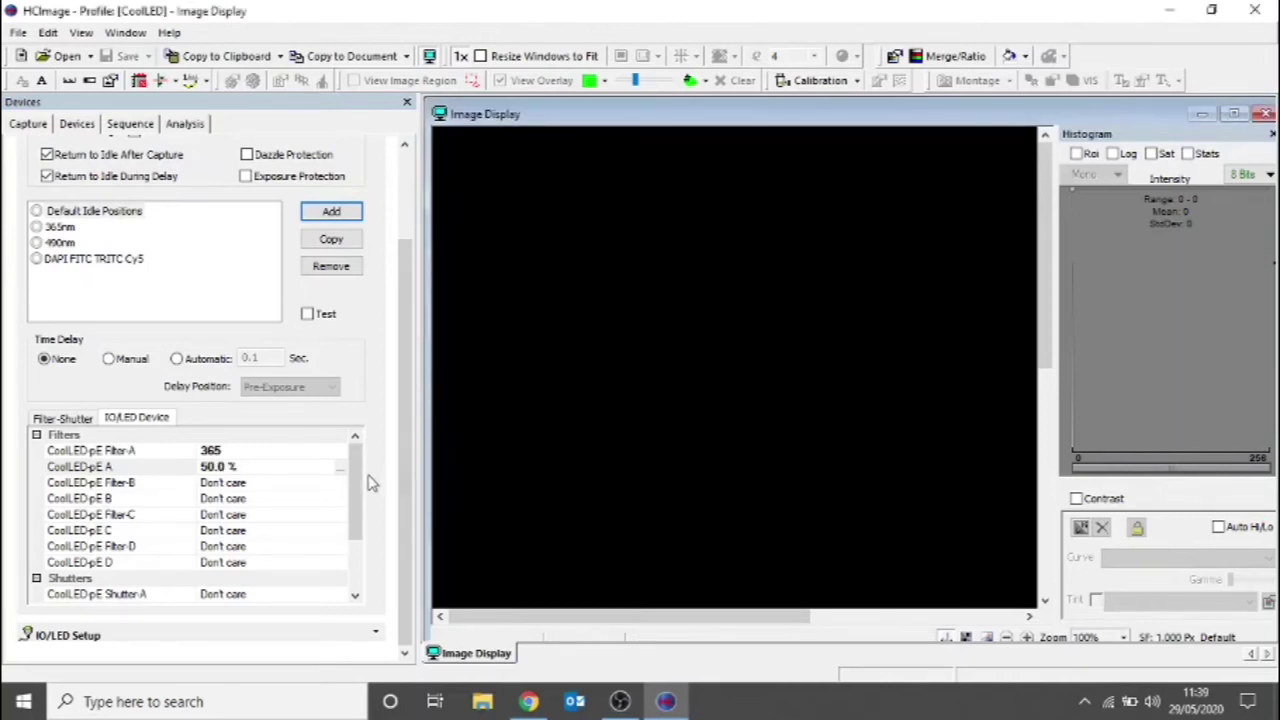
- Set CoolLED-pE Filter-B to 490 and the CoolLED-pE B output to 100% for the DAPI FITC TRITC Cy5 group
click(250, 484)
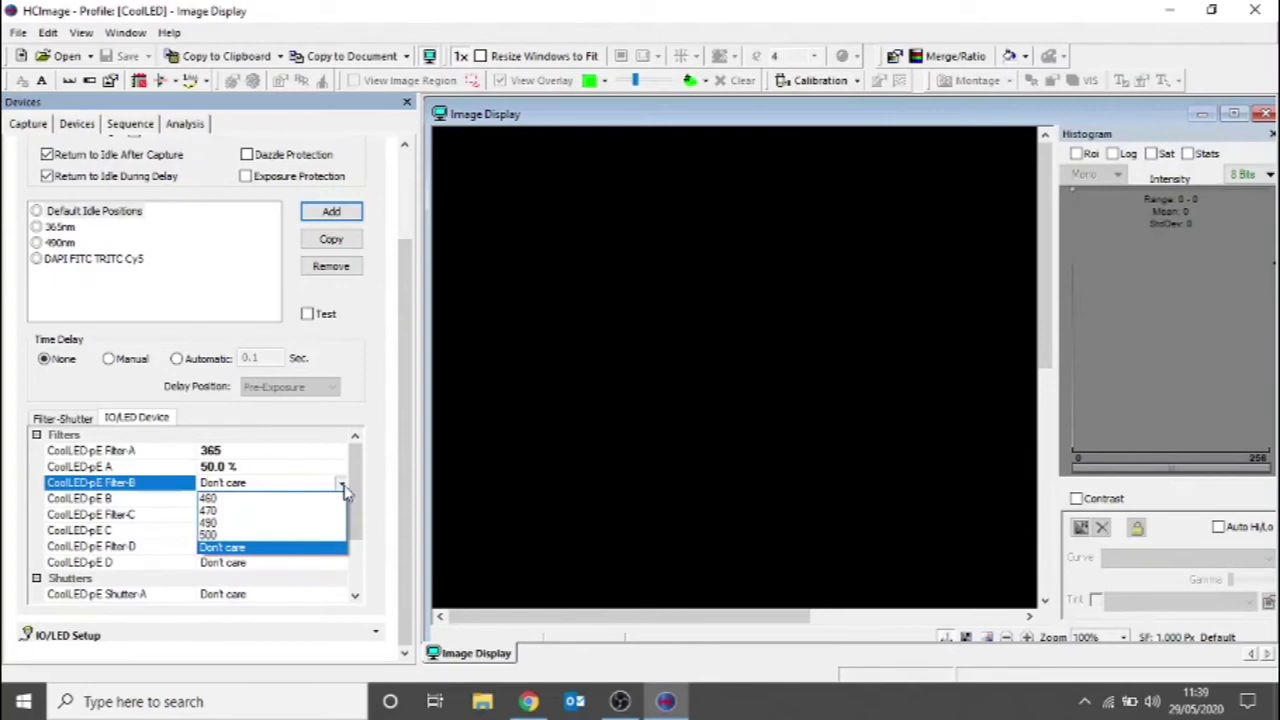
click(245, 522)
click(242, 503)
click(343, 500)
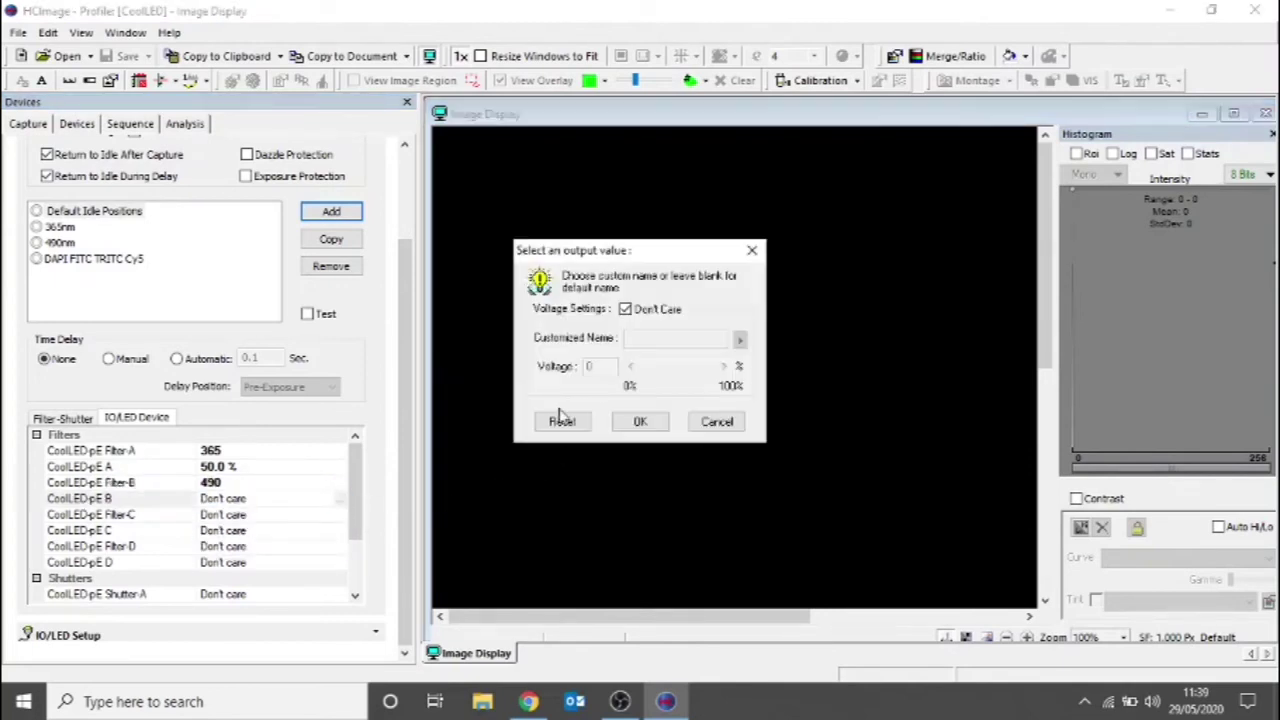
click(625, 309)
drag(645, 367, 712, 367)
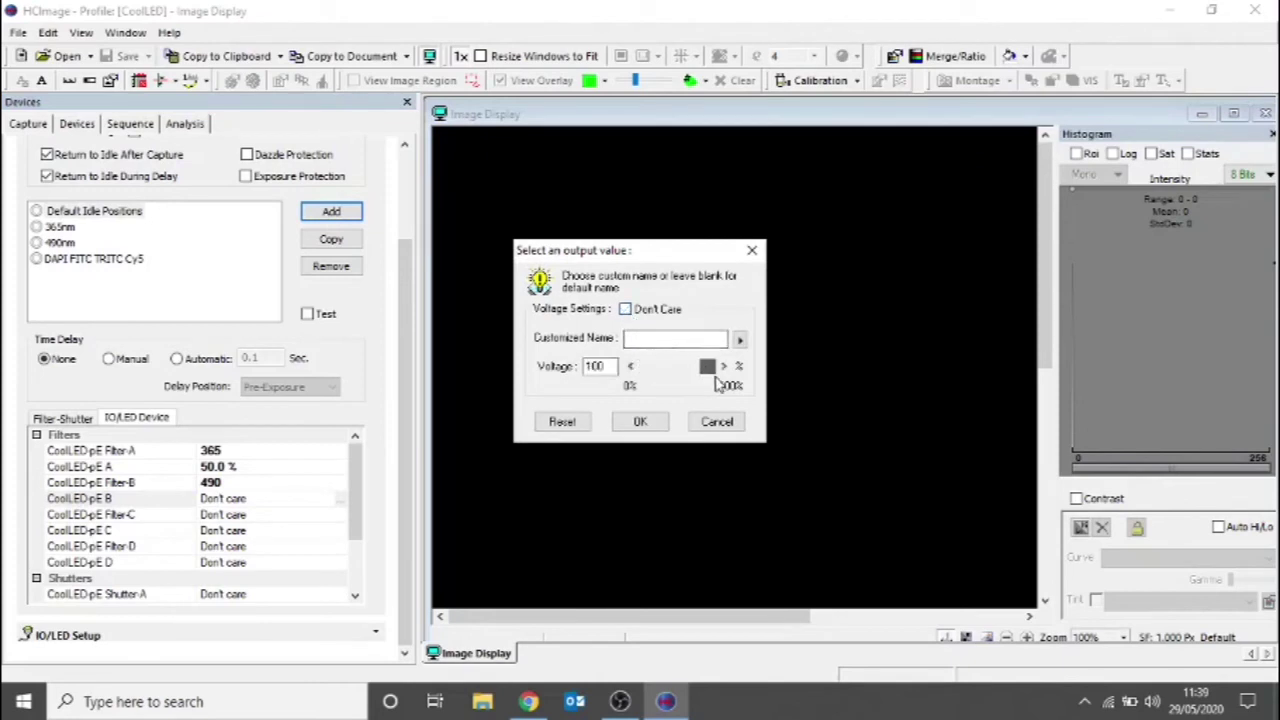
click(632, 422)
- Set CoolLED-pE Filter-C to 550 and the CoolLED-pE C output to 100% for the DAPI FITC TRITC Cy5 group
click(262, 518)
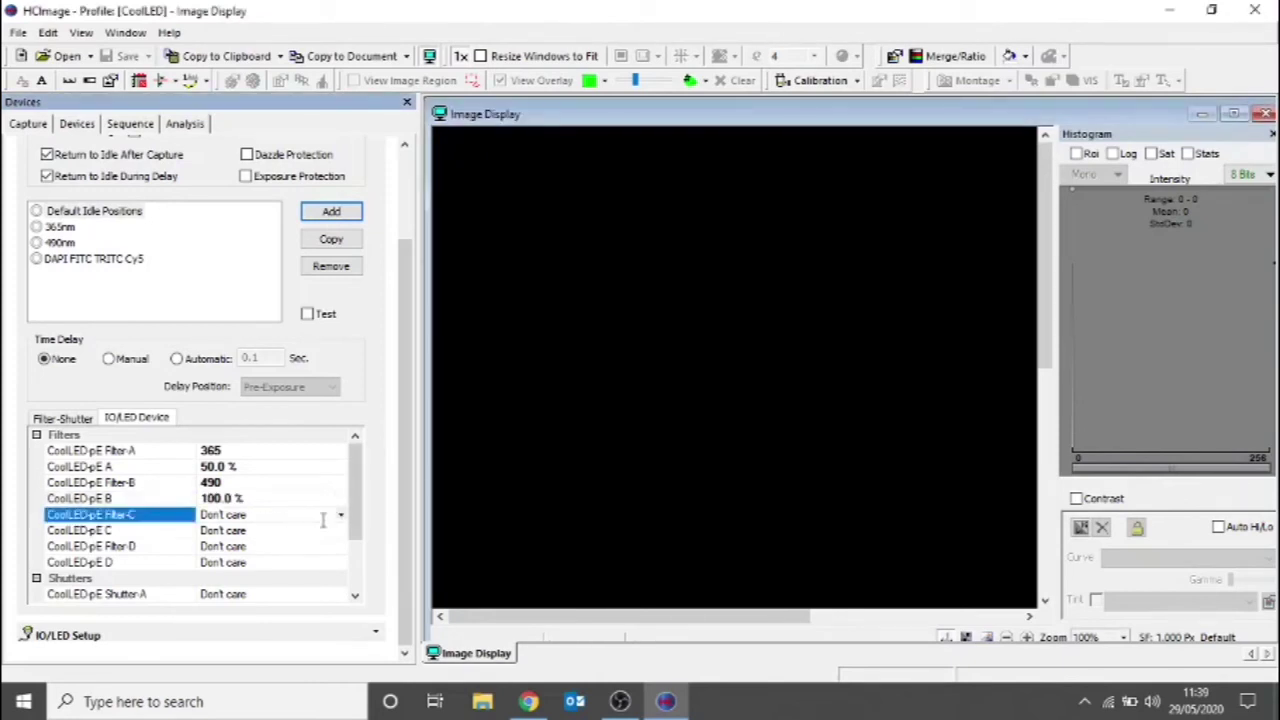
click(341, 516)
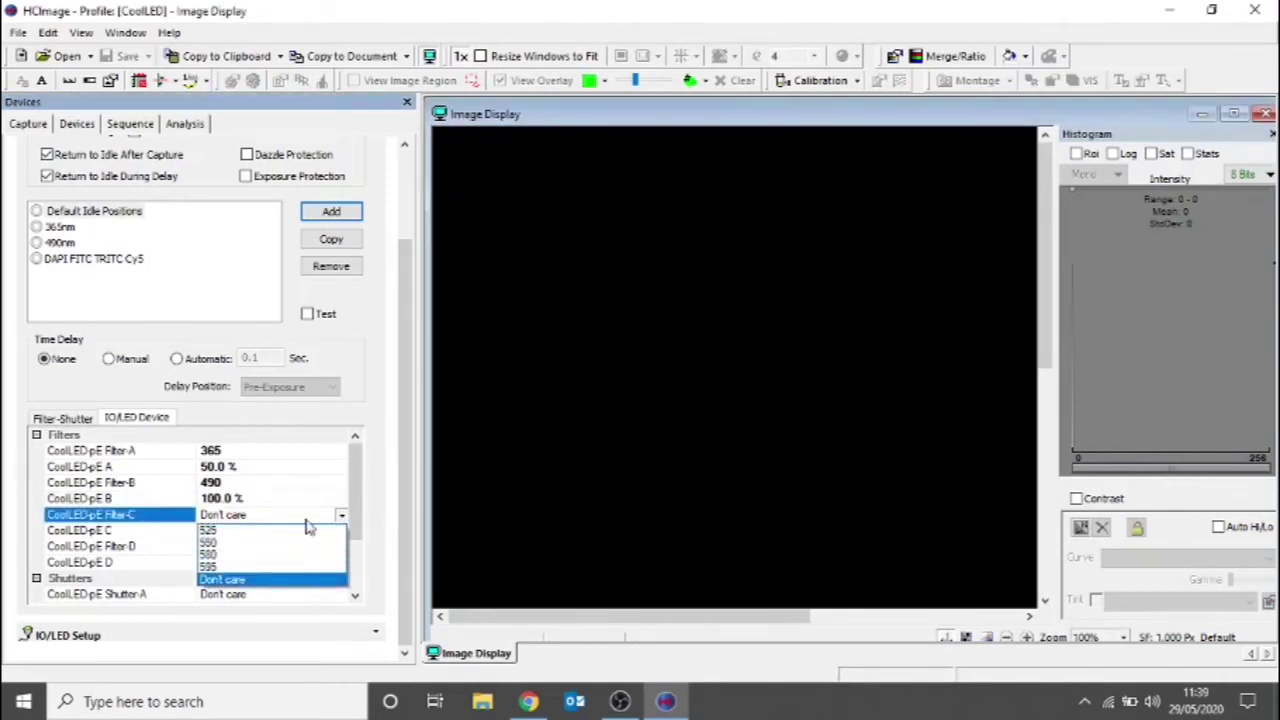
click(284, 543)
click(287, 531)
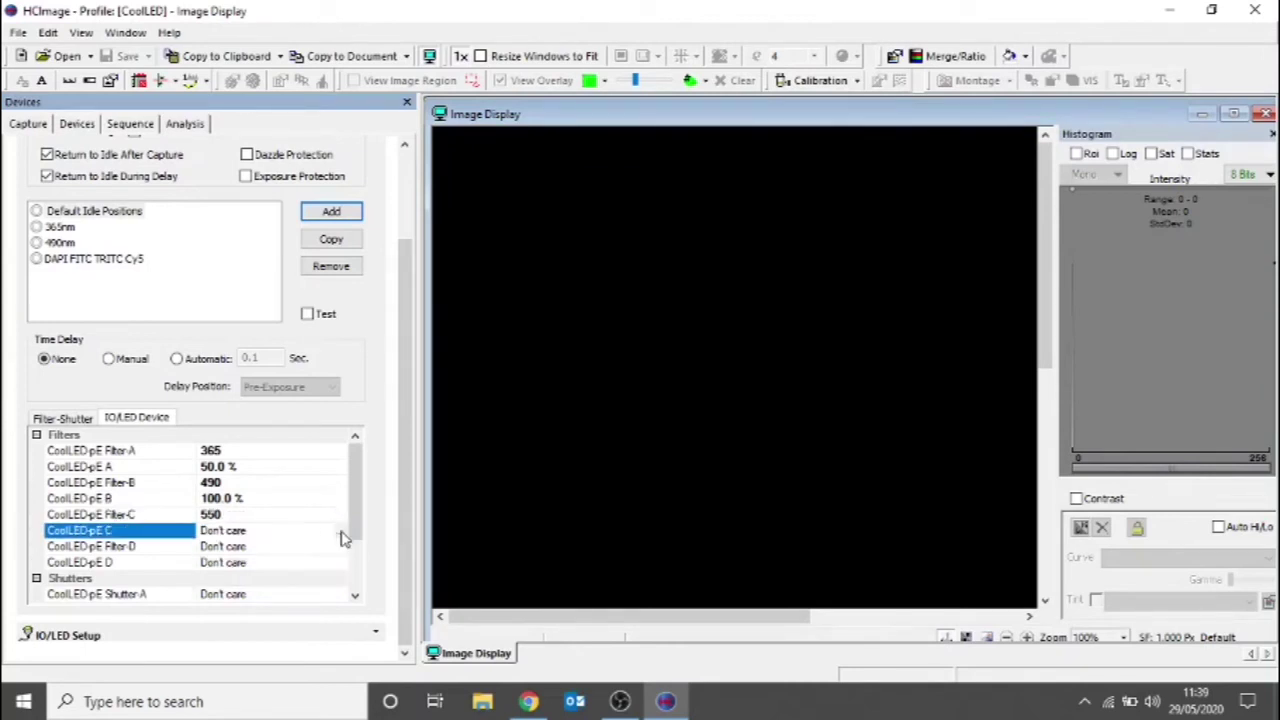
click(341, 531)
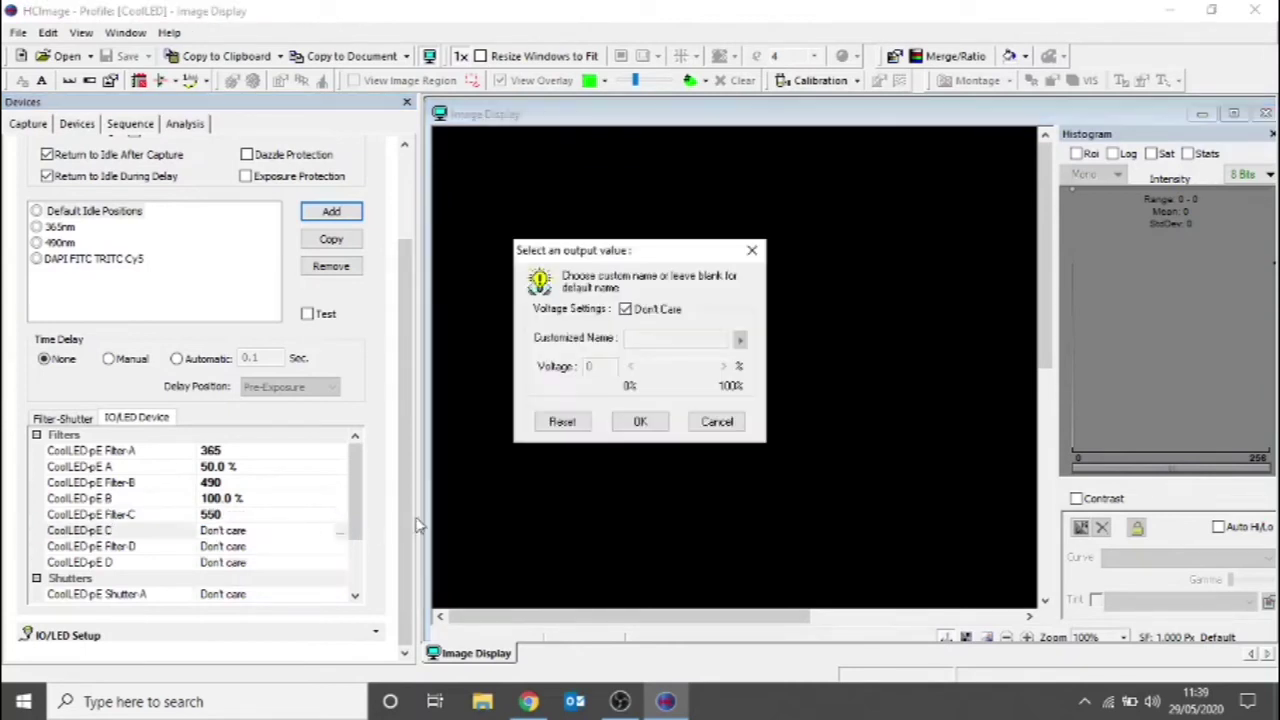
click(625, 309)
drag(637, 368, 712, 370)
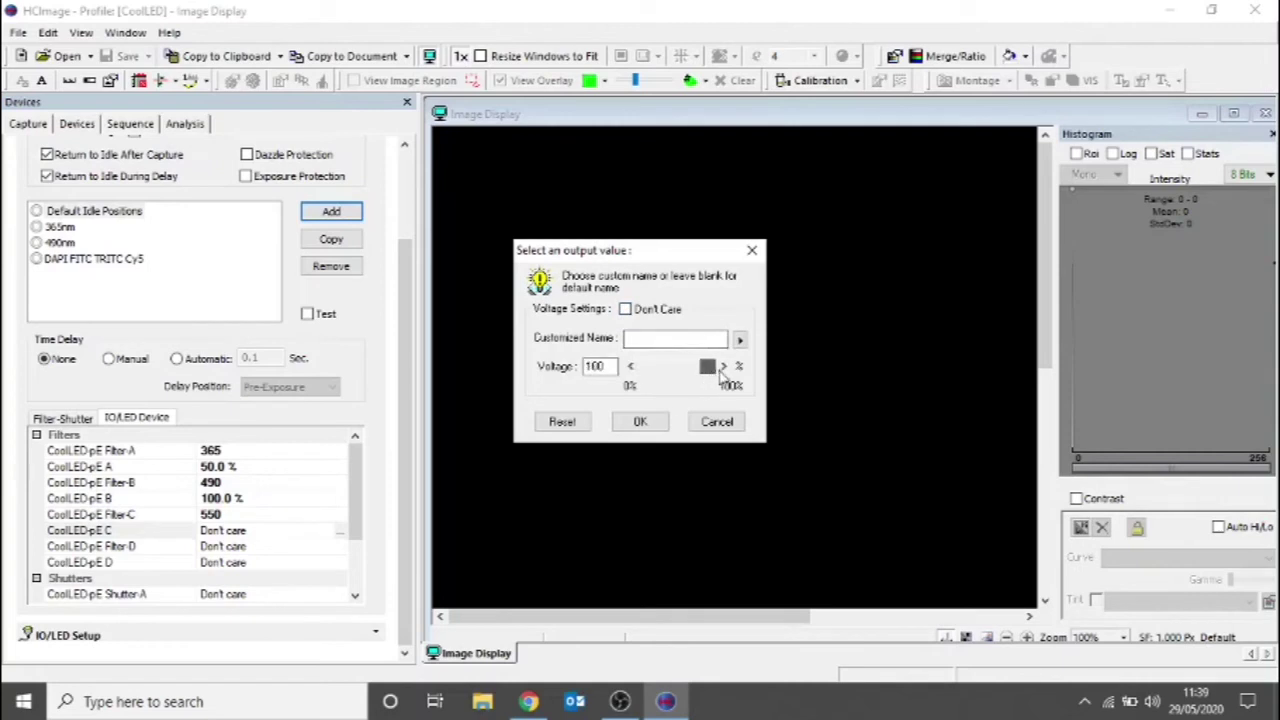
click(640, 421)
- Set CoolLED-pE Filter-D to 635 and the CoolLED-pE D output to 55% for the DAPI FITC TRITC Cy5 group
click(212, 548)
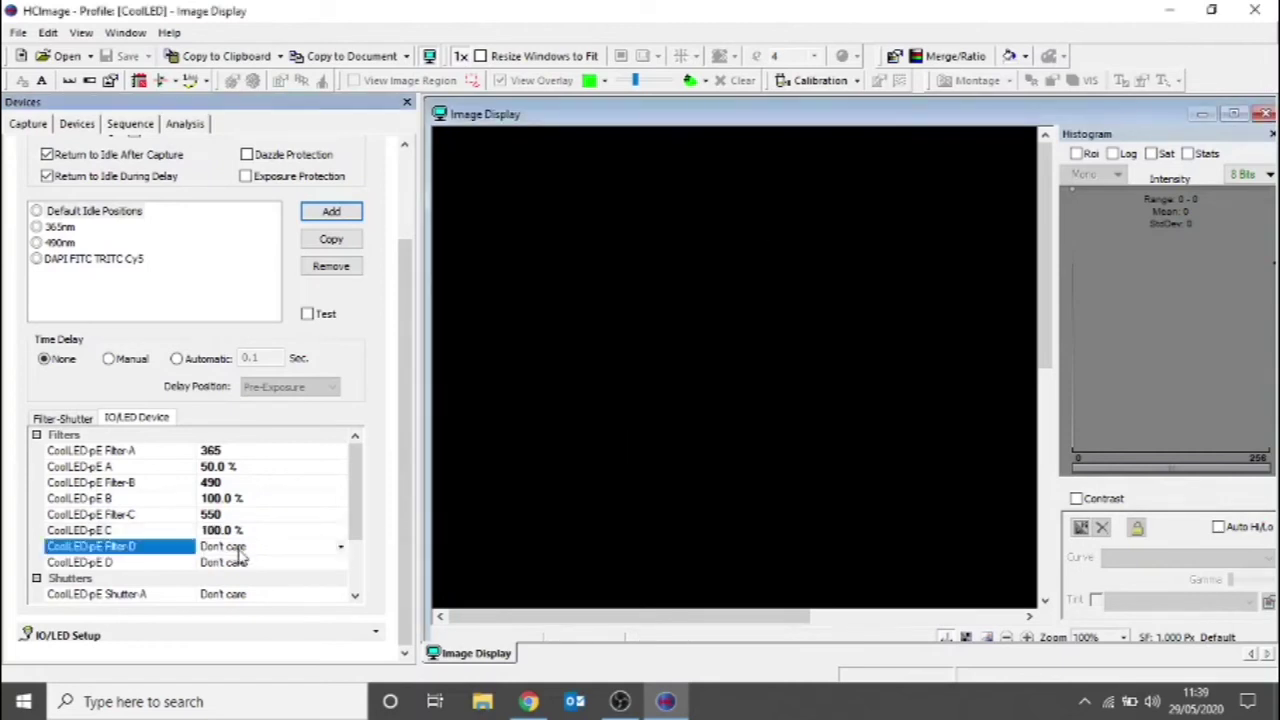
click(341, 547)
click(286, 566)
click(287, 562)
click(338, 562)
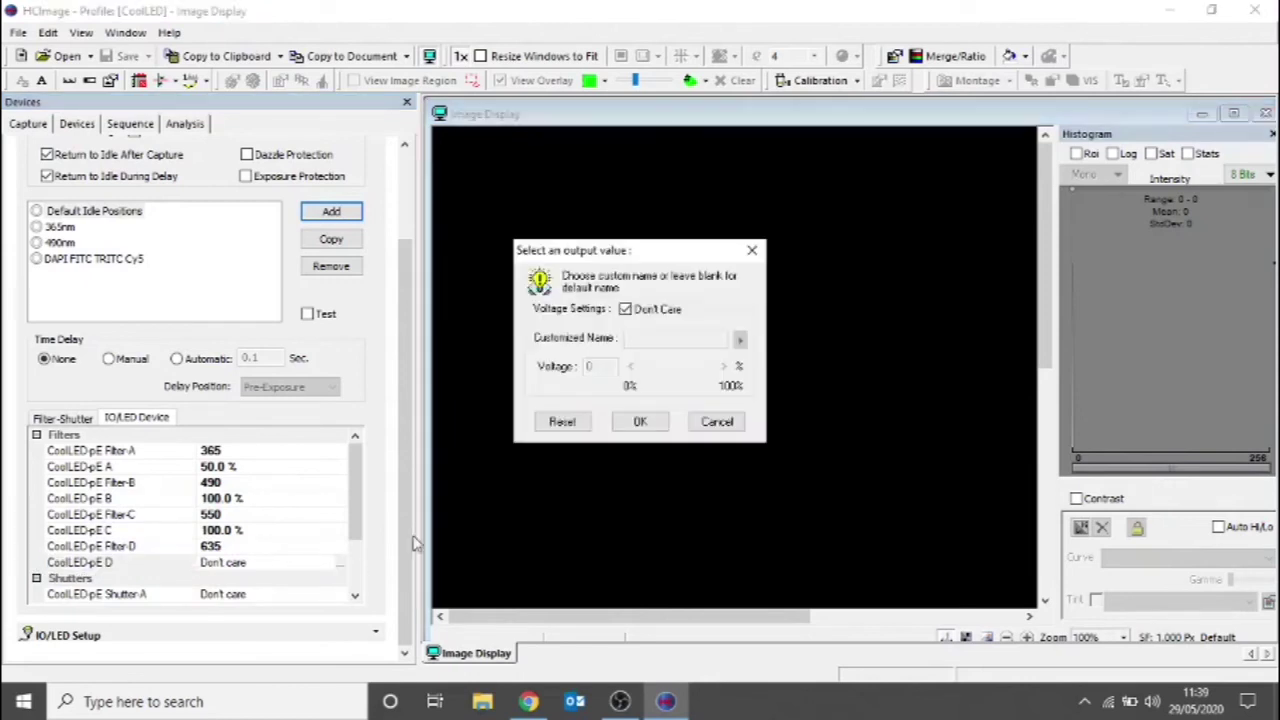
click(625, 309)
drag(648, 368, 690, 370)
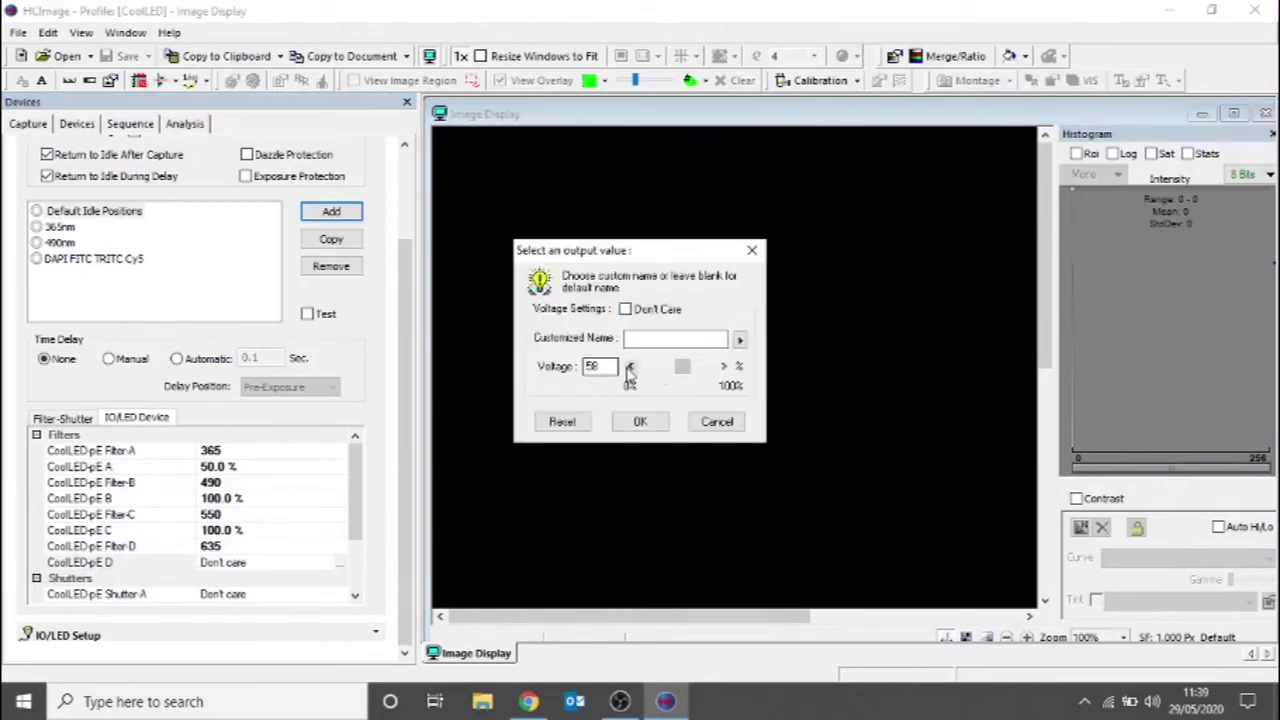
click(631, 368)
click(631, 368)
click(631, 368)
click(640, 422)
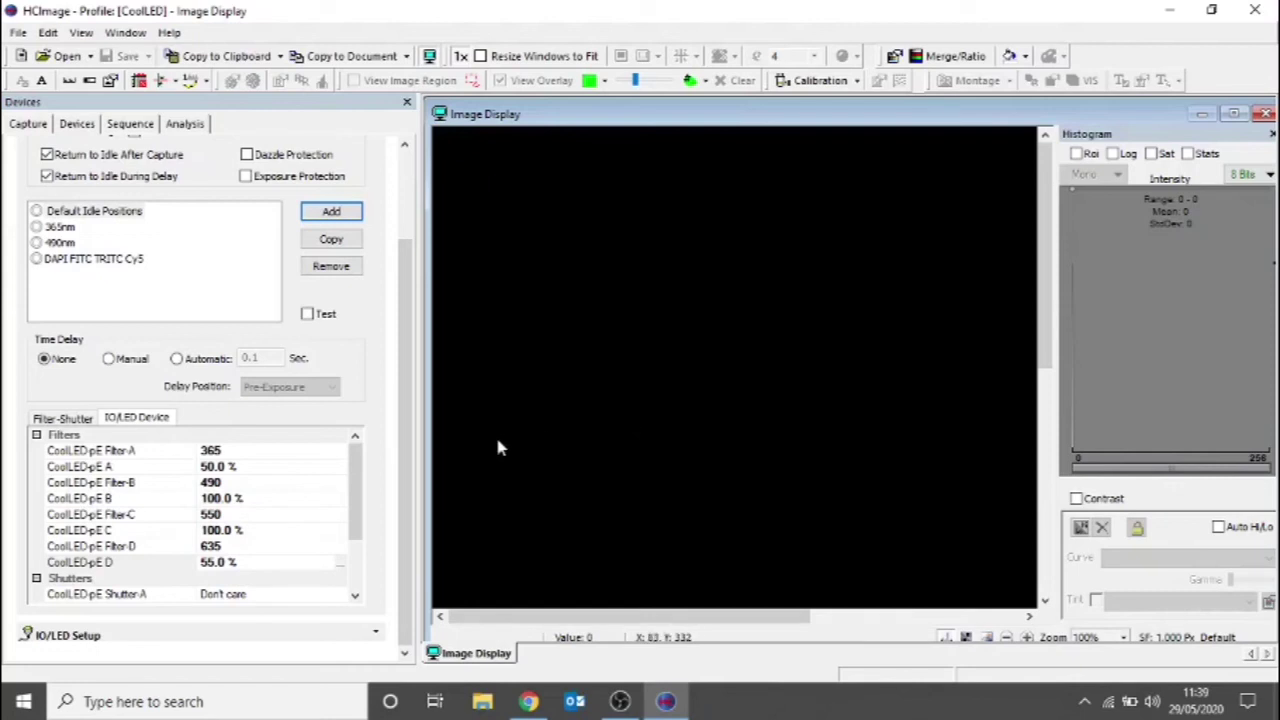
- Set CoolLED-pE Shutter-A, Shutter-B, Shutter-C and Shutter-D all to High for the DAPI FITC TRITC Cy5 group
scroll(310, 545, down, 2)
click(263, 517)
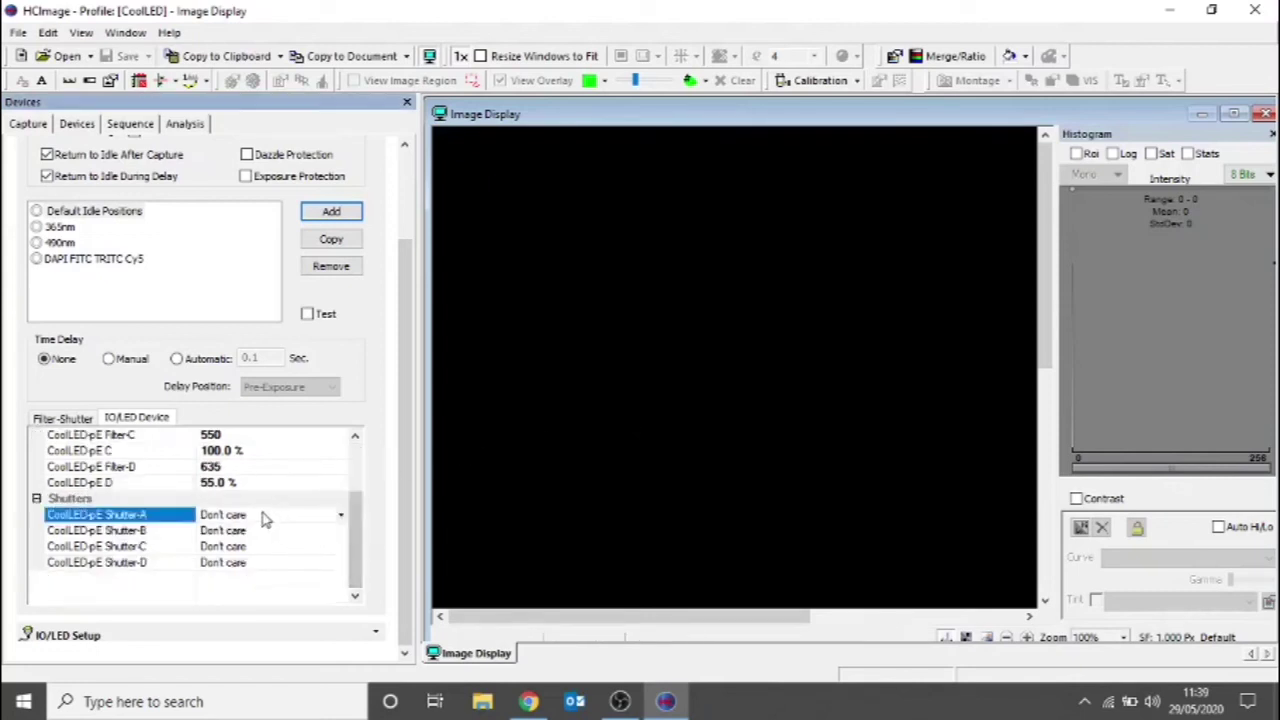
click(341, 514)
click(265, 543)
click(243, 530)
click(341, 530)
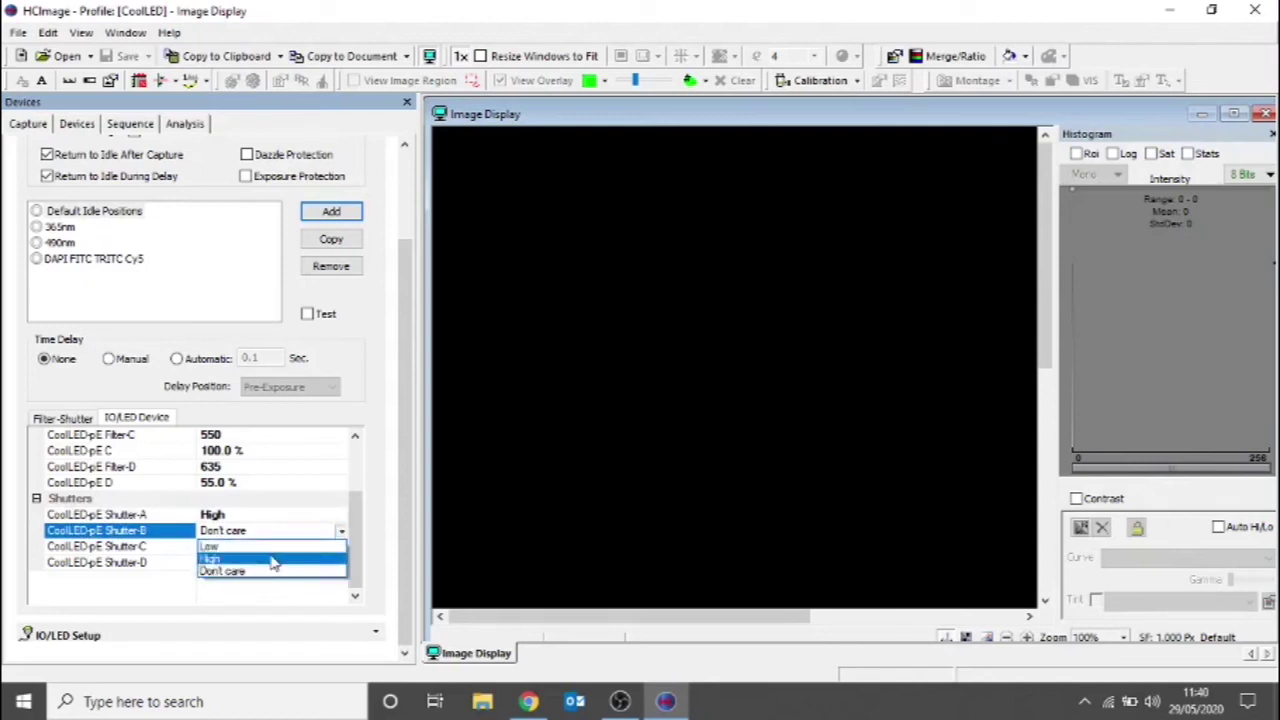
click(271, 558)
click(263, 546)
click(264, 546)
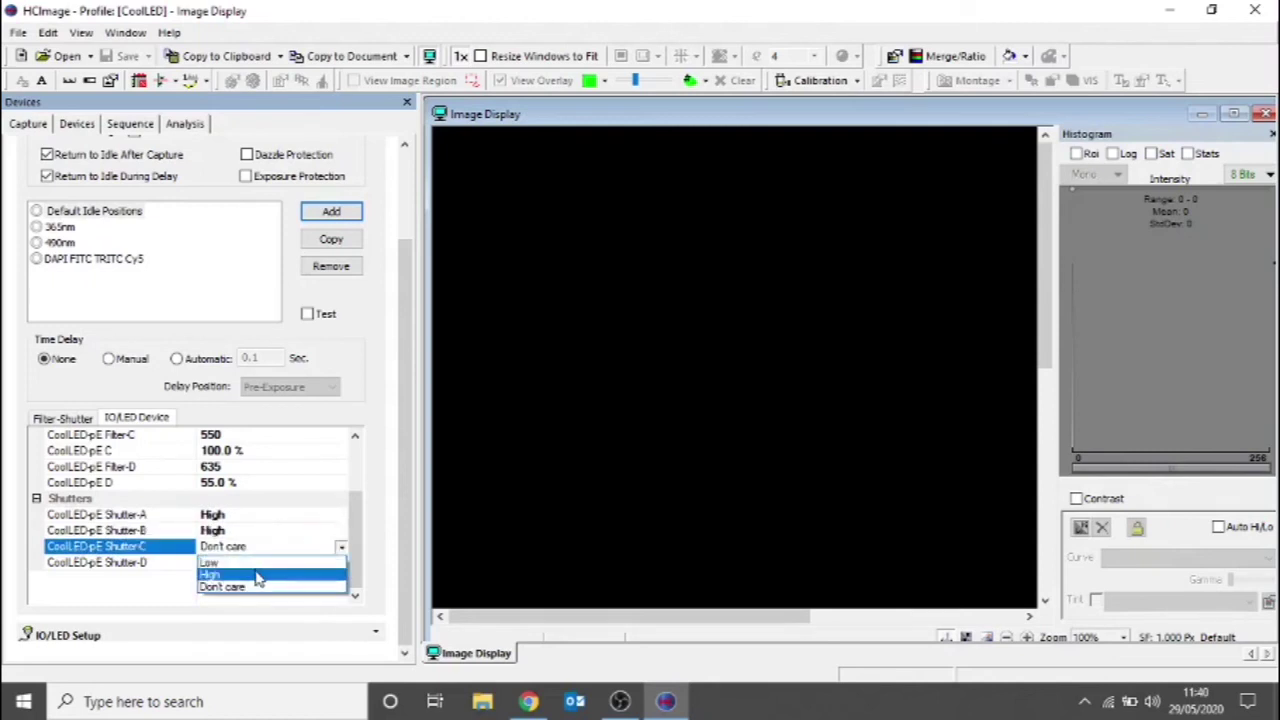
click(258, 575)
click(242, 562)
click(341, 562)
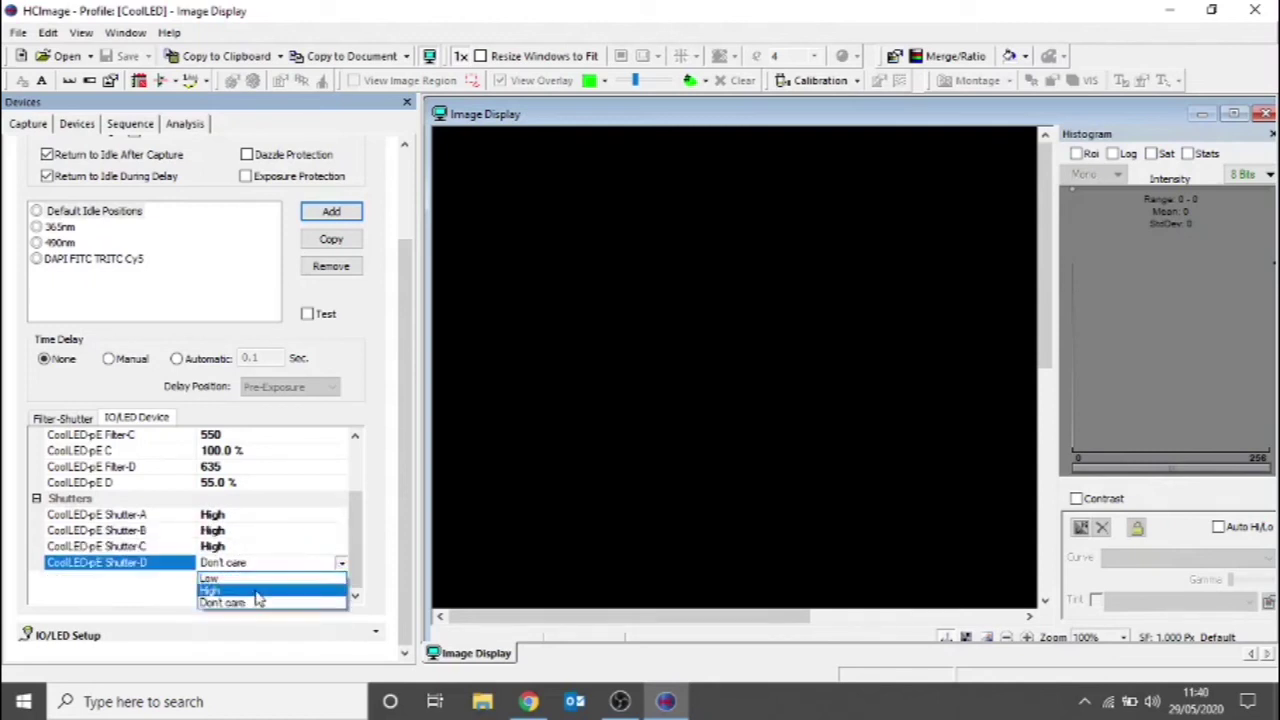
click(257, 590)
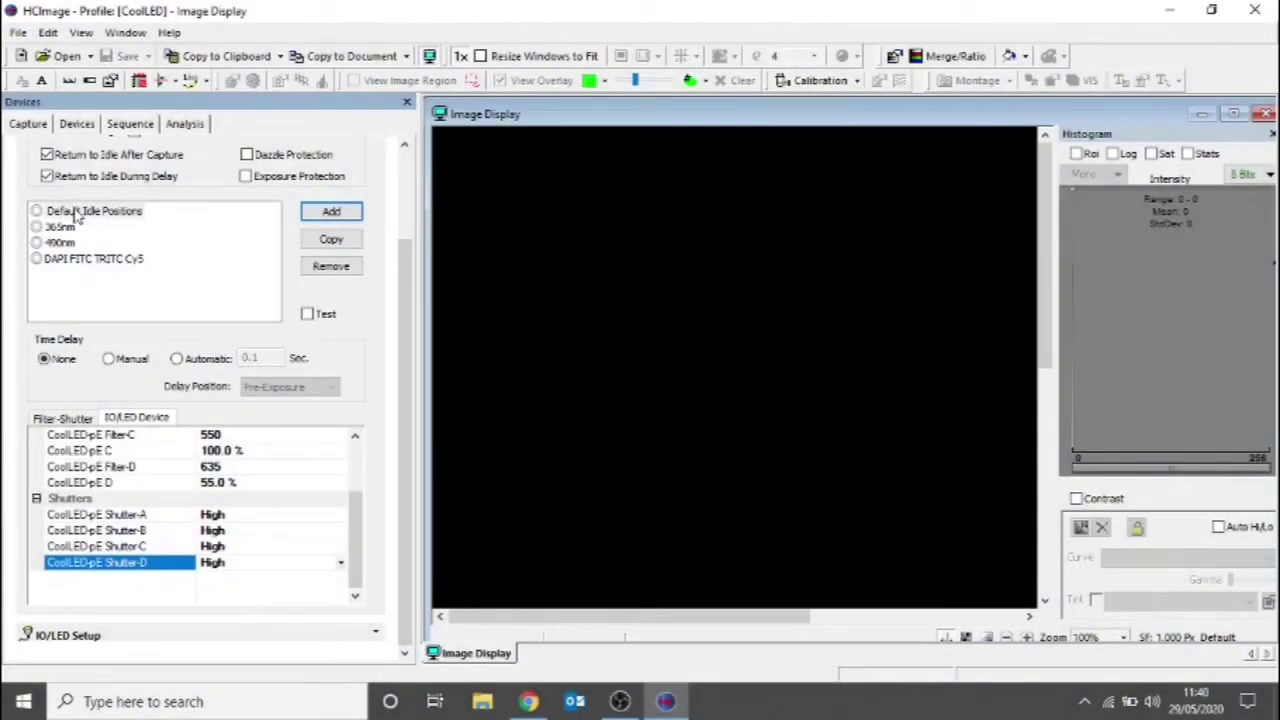
- Select the C13752-50U camera as the capture source and set the capture mode to Mono: 2 Channel
click(29, 124)
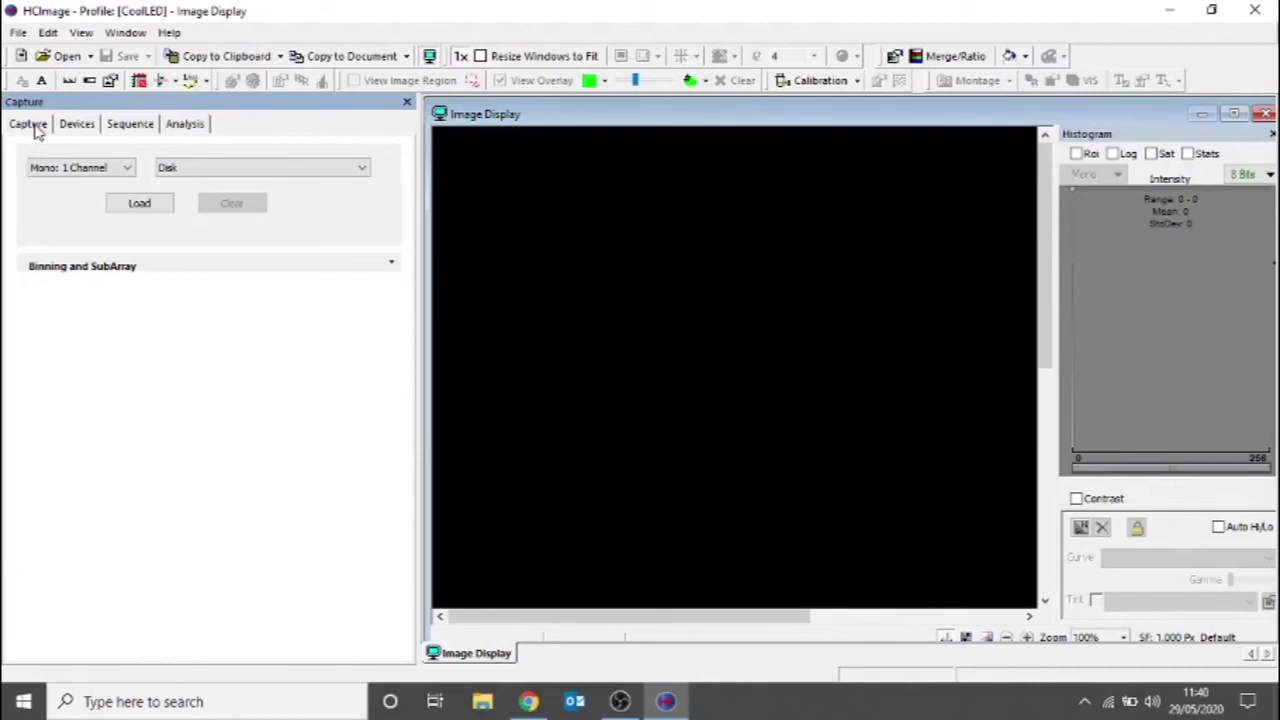
click(213, 168)
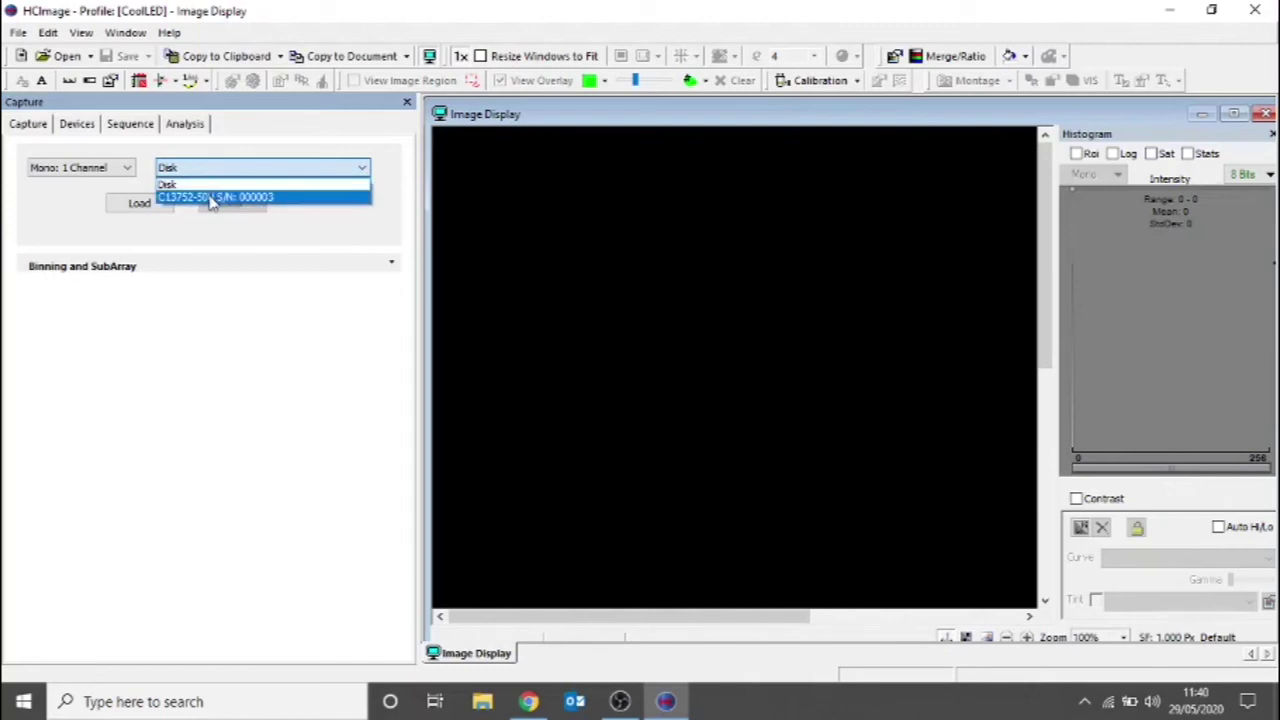
click(212, 197)
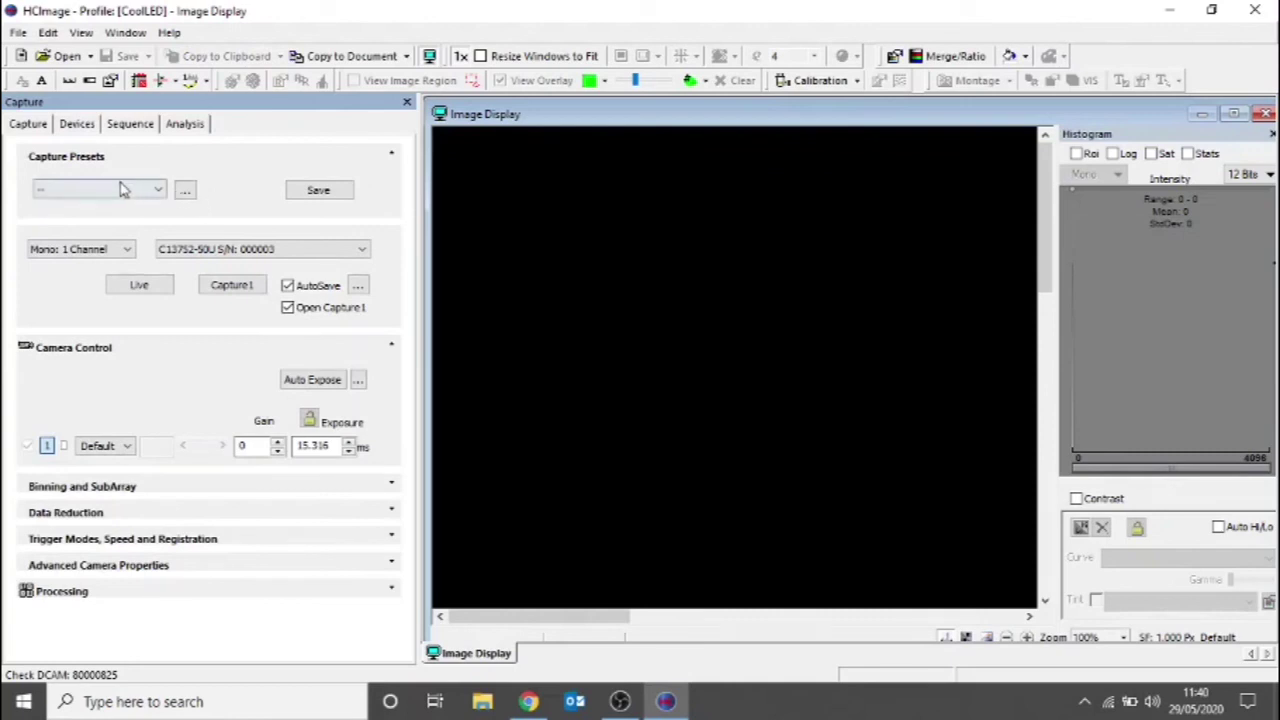
click(100, 250)
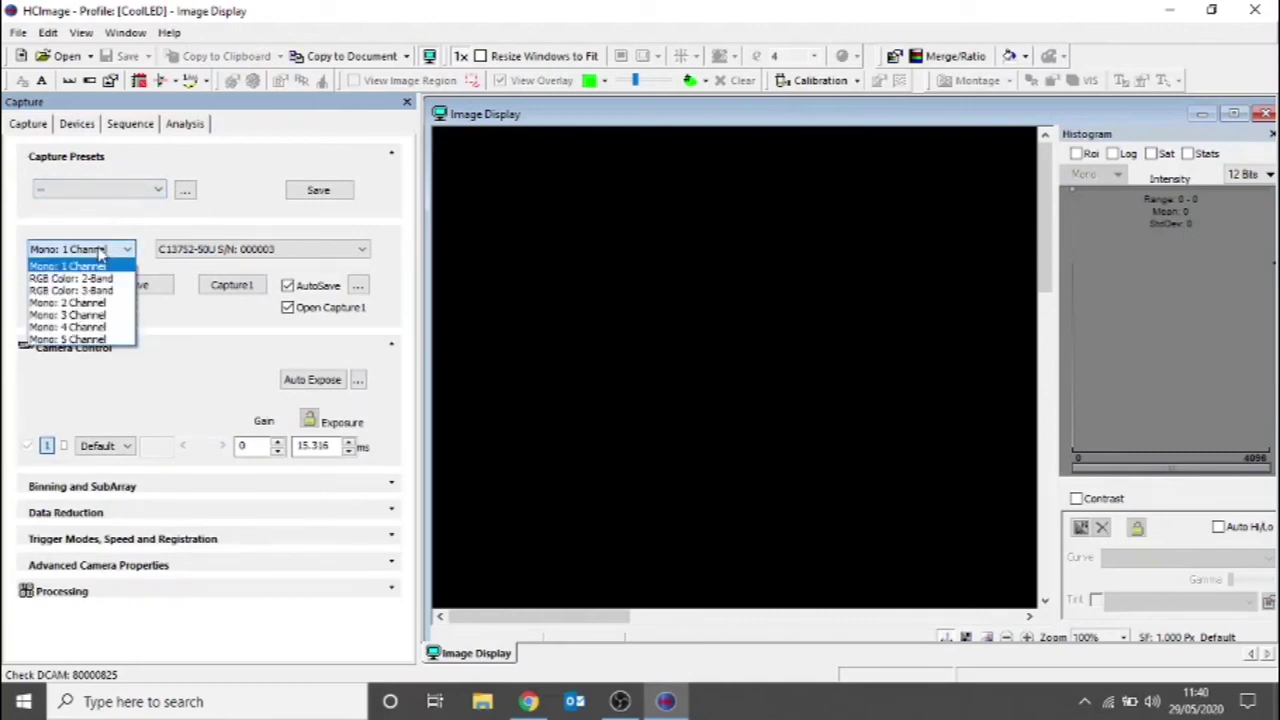
click(88, 304)
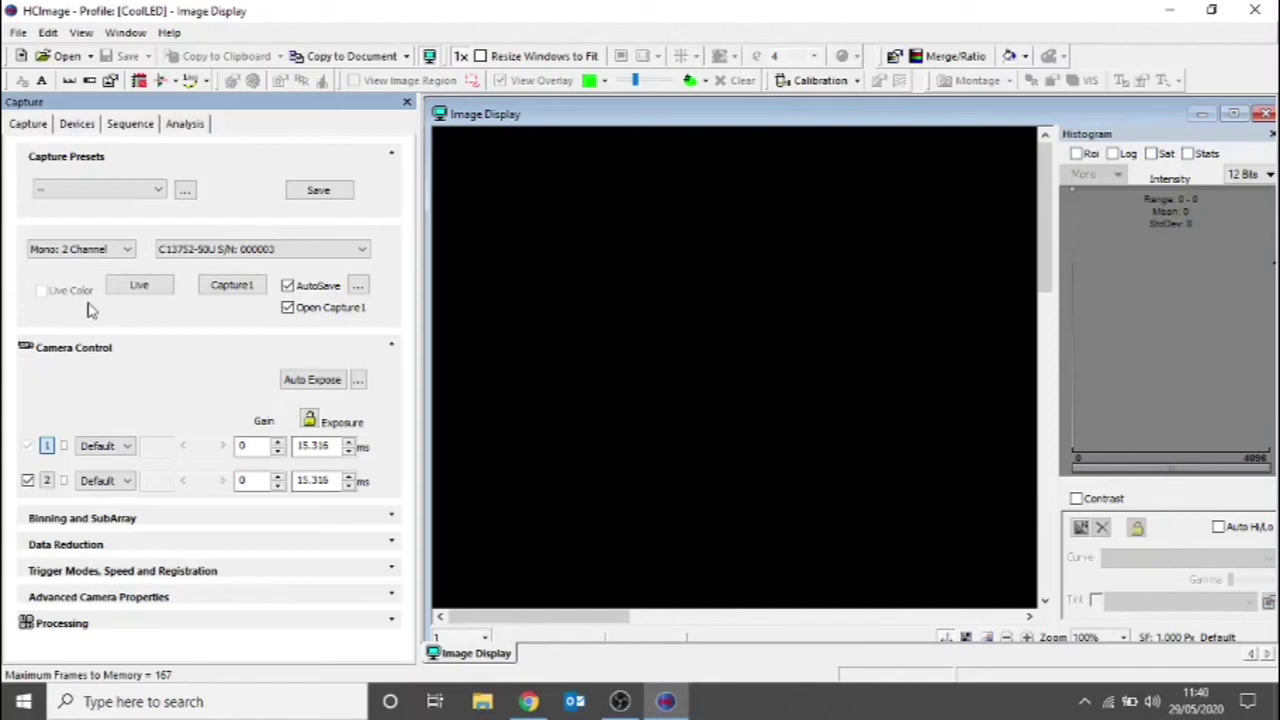
- Assign the 365nm group to channel 1 and the 490nm group to channel 2, and capture a two-channel image
click(106, 446)
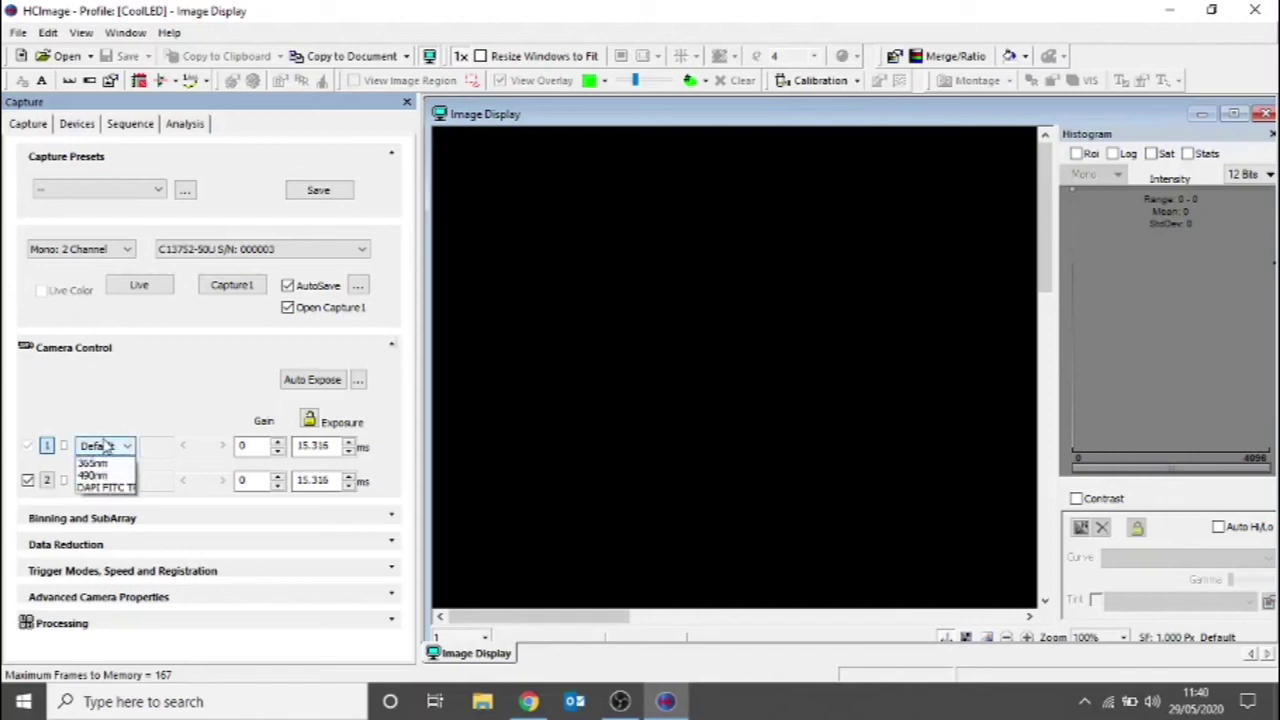
click(95, 476)
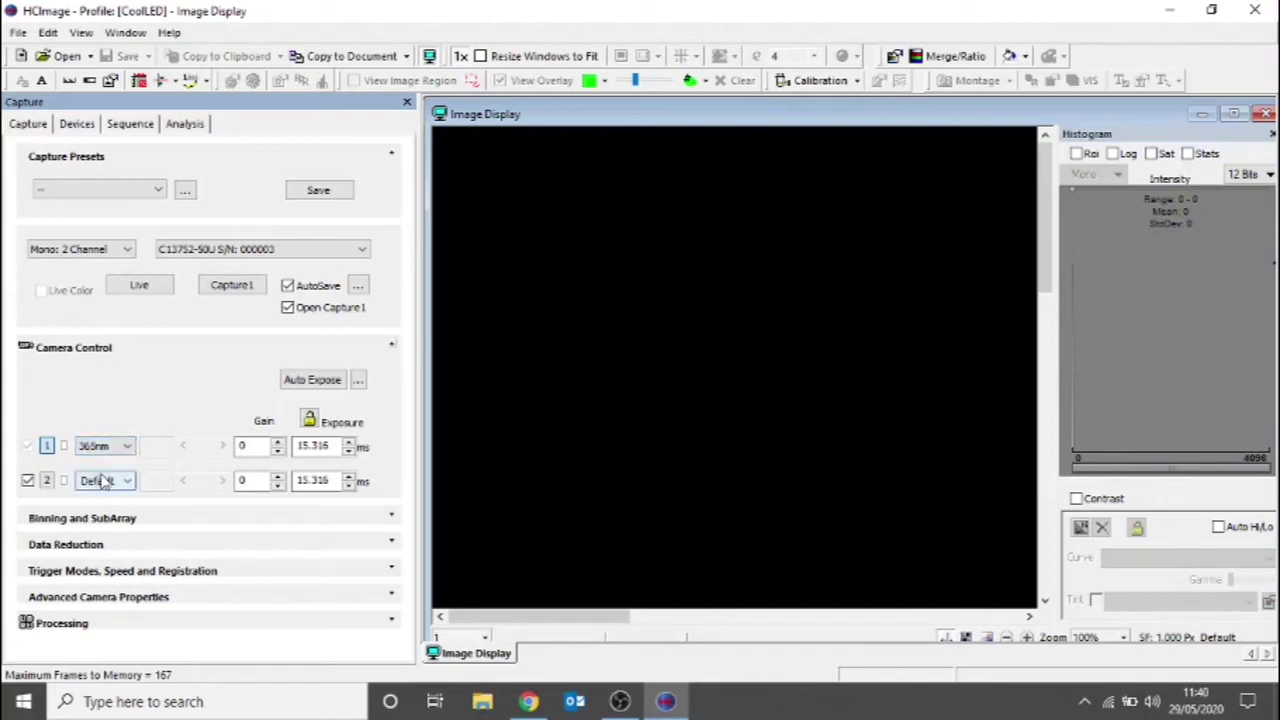
click(103, 481)
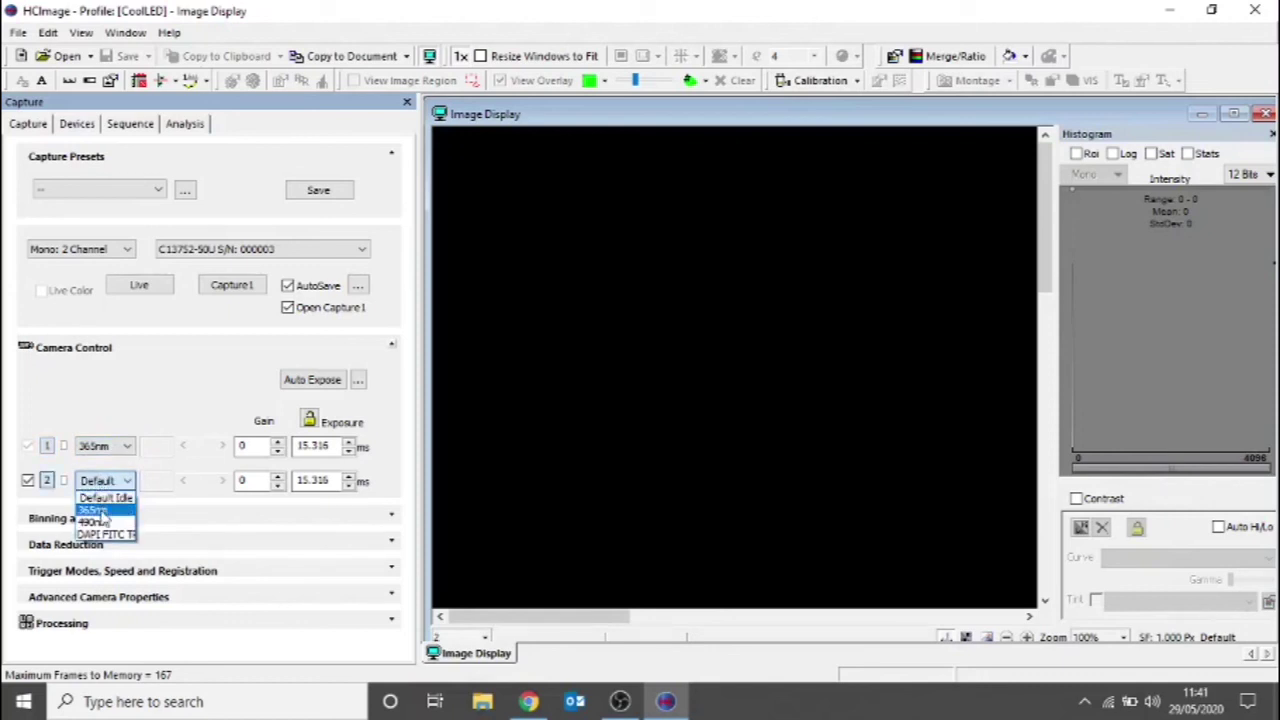
click(98, 522)
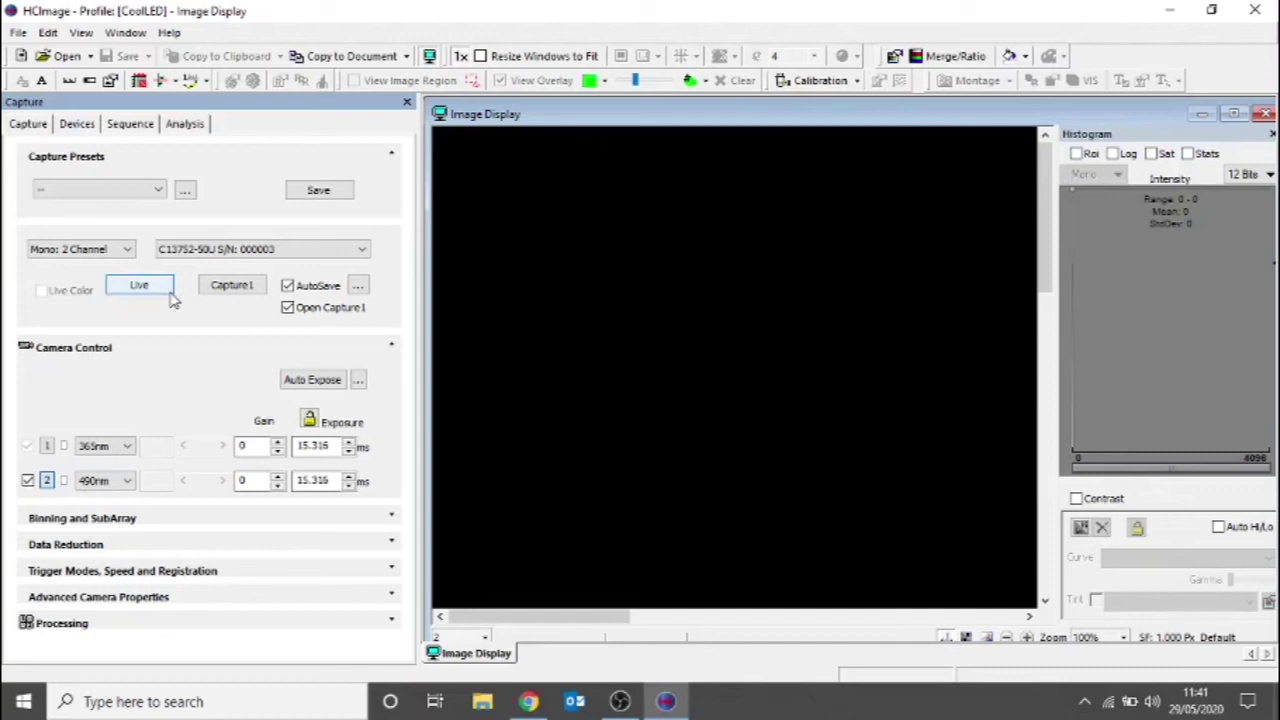
click(230, 286)
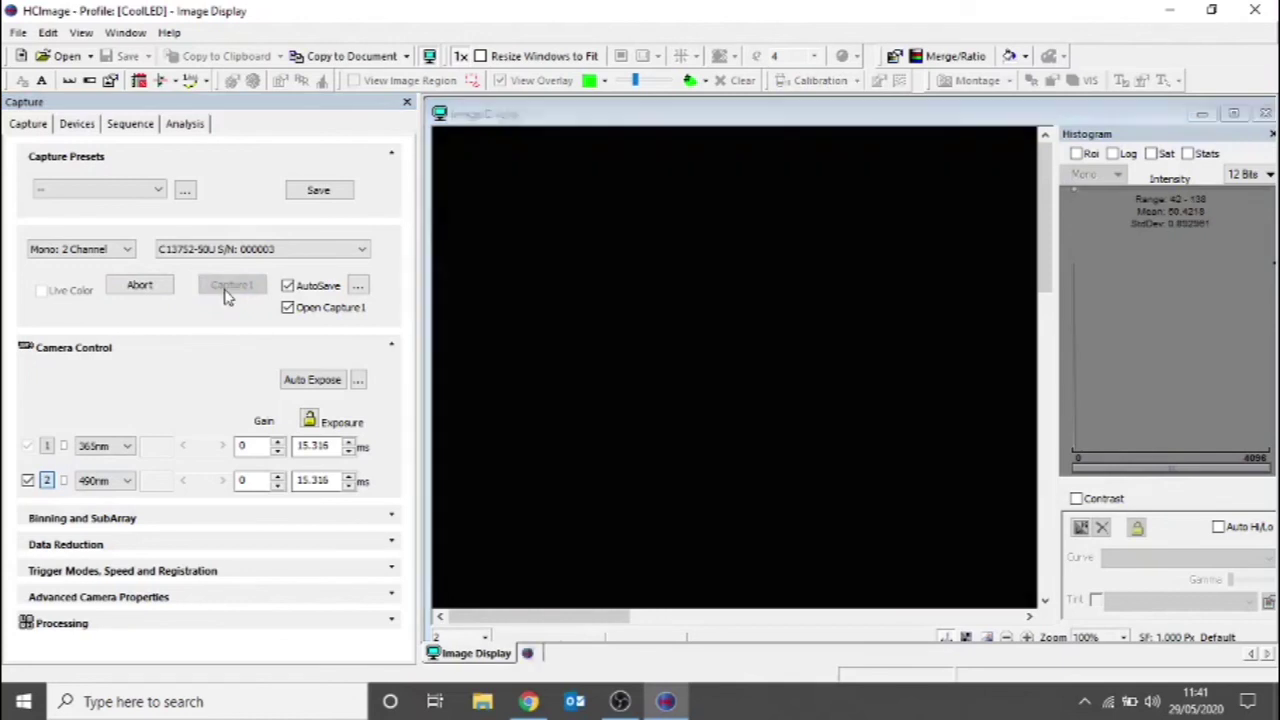